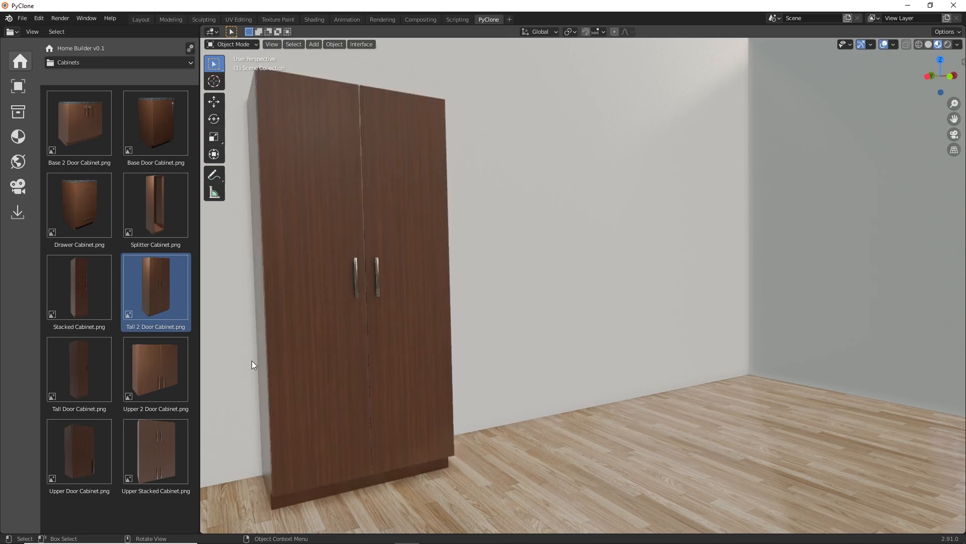
Step: Place a drawer cabinet, a base 2 door cabinet and a base door cabinet in a row along the wall beside the tall cabinet
{"action": "left_click_drag", "start_coordinate": [87, 210], "coordinate": [403, 352]}
{"action": "left_click", "coordinate": [415, 365]}
{"action": "mouse_move", "coordinate": [79, 123]}
{"action": "left_mouse_down"}
{"action": "mouse_move", "coordinate": [316, 230]}
{"action": "mouse_move", "coordinate": [499, 364]}
{"action": "left_mouse_up"}
{"action": "left_click", "coordinate": [499, 369]}
{"action": "left_click_drag", "start_coordinate": [167, 132], "coordinate": [609, 355]}
{"action": "left_click", "coordinate": [609, 355]}
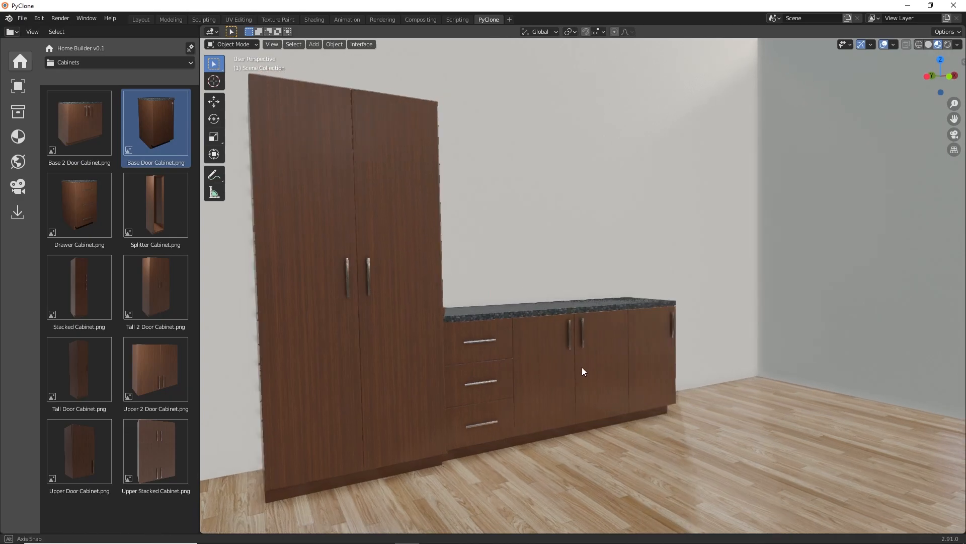
Step: Open the Cabinet Prompts for the base 2 door cabinet and examine its carcass and exterior settings
{"action": "scroll", "coordinate": [570, 365], "scroll_direction": "down", "scroll_amount": 4}
{"action": "left_click", "coordinate": [563, 346]}
{"action": "right_click", "coordinate": [454, 341]}
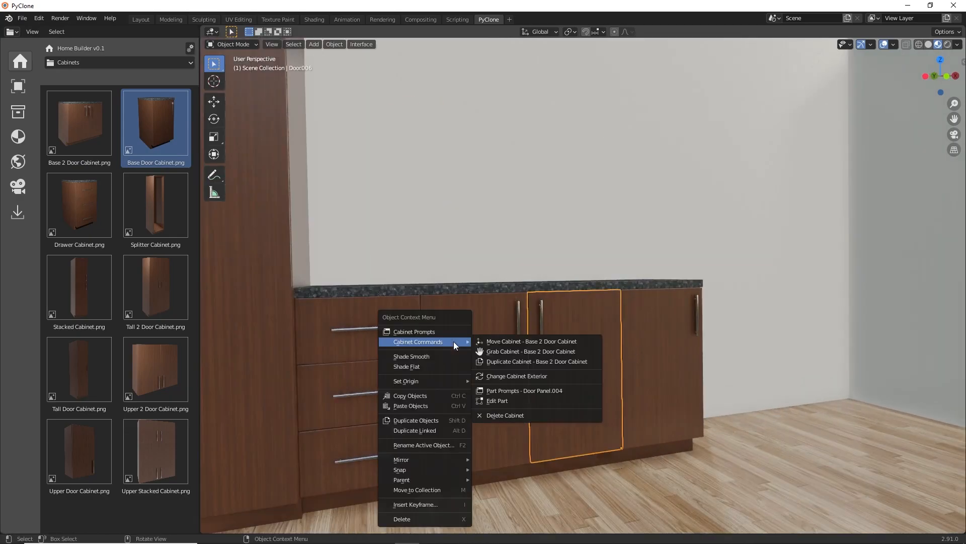
{"action": "left_click", "coordinate": [445, 330]}
{"action": "left_click_drag", "start_coordinate": [312, 298], "coordinate": [251, 237]}
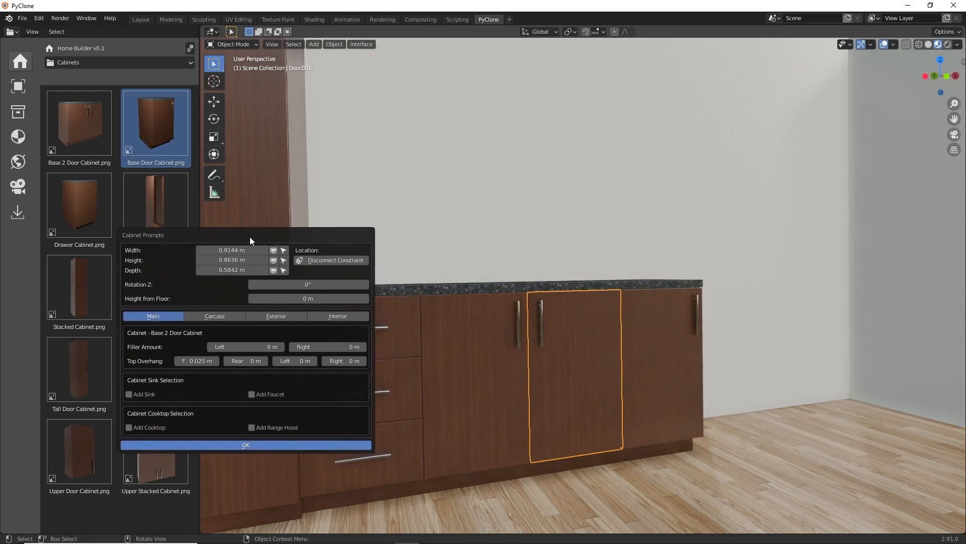
{"action": "left_click", "coordinate": [223, 316]}
{"action": "mouse_move", "coordinate": [217, 345]}
{"action": "left_mouse_down"}
{"action": "mouse_move", "coordinate": [226, 345]}
{"action": "mouse_move", "coordinate": [217, 345]}
{"action": "left_mouse_up"}
{"action": "left_click", "coordinate": [280, 316]}
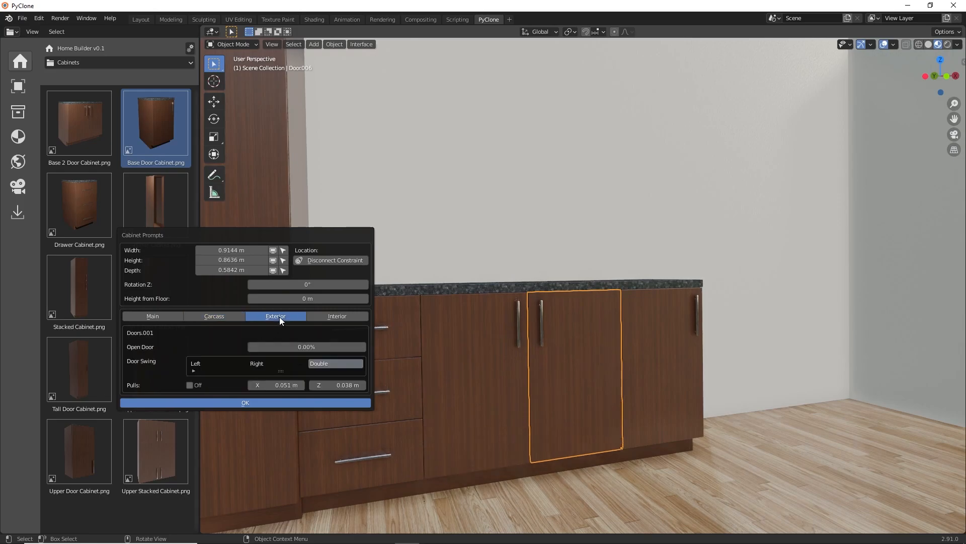
Step: Try the left and right door swings on the base 2 door cabinet, ending on Double
{"action": "left_click", "coordinate": [259, 362]}
{"action": "left_click", "coordinate": [232, 363]}
{"action": "left_click", "coordinate": [256, 362]}
{"action": "left_click", "coordinate": [329, 363]}
Step: In the prompts of the single-door base cabinet at the row's end, set the door swing to Right and open the door
{"action": "left_click", "coordinate": [627, 334]}
{"action": "right_click", "coordinate": [581, 328]}
{"action": "left_click", "coordinate": [580, 328]}
{"action": "left_click_drag", "start_coordinate": [574, 322], "coordinate": [337, 215]}
{"action": "left_click", "coordinate": [439, 307]}
{"action": "left_click", "coordinate": [360, 335]}
{"action": "left_click_drag", "start_coordinate": [362, 319], "coordinate": [394, 319]}
Step: Add a sink and a faucet from the Sample category to the base 2 door cabinet through its Cabinet Prompts
{"action": "mouse_move", "coordinate": [539, 305]}
{"action": "middle_mouse_down"}
{"action": "mouse_move", "coordinate": [548, 321]}
{"action": "mouse_move", "coordinate": [521, 306]}
{"action": "middle_mouse_up"}
{"action": "left_click", "coordinate": [521, 307]}
{"action": "right_click", "coordinate": [521, 307]}
{"action": "left_click", "coordinate": [521, 306]}
{"action": "left_click_drag", "start_coordinate": [485, 279], "coordinate": [264, 175]}
{"action": "left_click", "coordinate": [158, 343]}
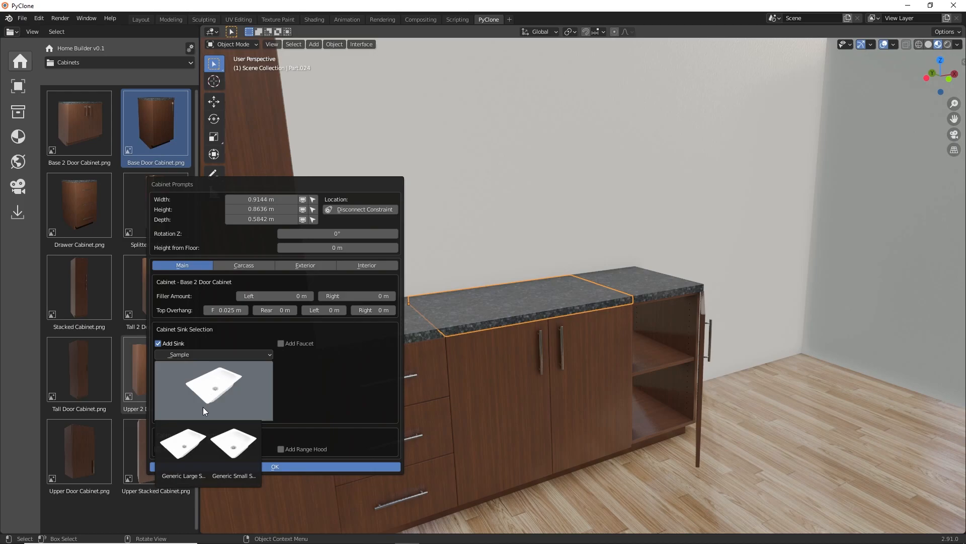
{"action": "left_click", "coordinate": [281, 343]}
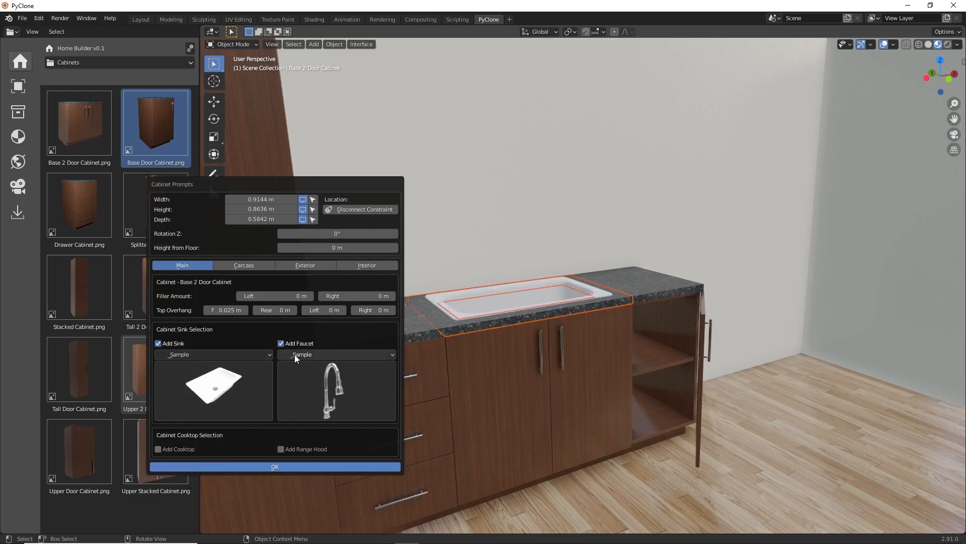
{"action": "left_click", "coordinate": [334, 400]}
{"action": "left_click", "coordinate": [313, 451]}
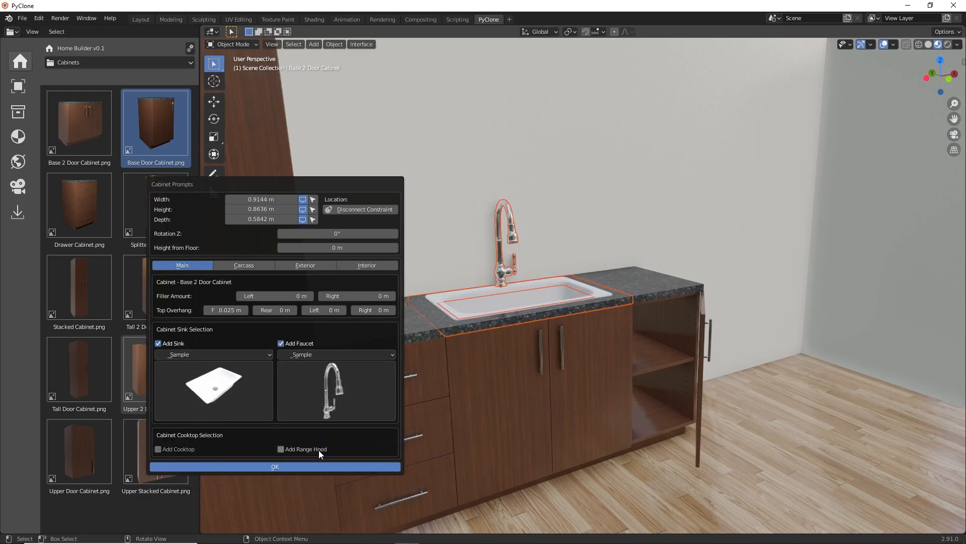
{"action": "left_click", "coordinate": [487, 409]}
Step: Switch the library to the Doors and Windows category and place an item from it on the wall above the base cabinets
{"action": "mouse_move", "coordinate": [488, 409]}
{"action": "middle_mouse_down"}
{"action": "mouse_move", "coordinate": [455, 409]}
{"action": "mouse_move", "coordinate": [481, 406]}
{"action": "middle_mouse_up"}
{"action": "middle_click_drag", "start_coordinate": [536, 394], "coordinate": [476, 412], "text": "shift"}
{"action": "left_click", "coordinate": [126, 63]}
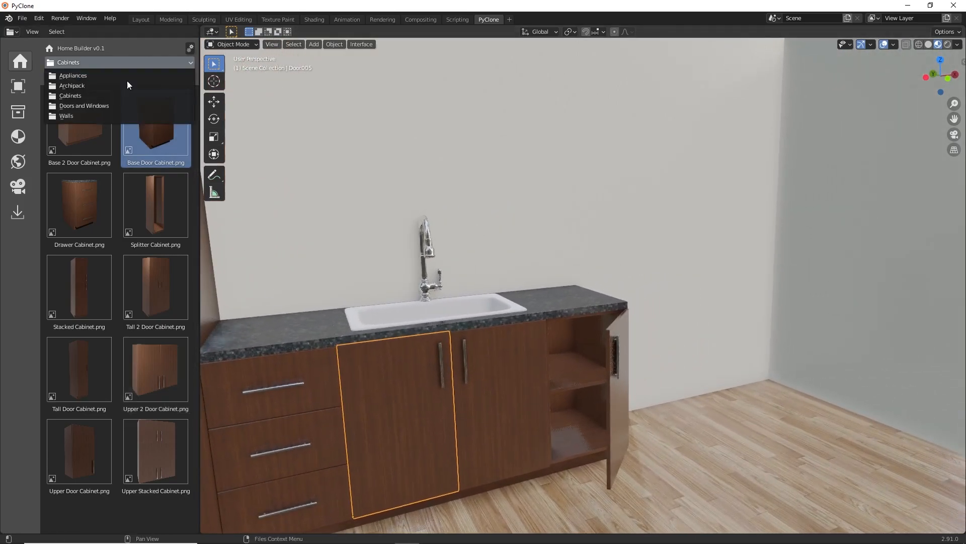
{"action": "left_click", "coordinate": [123, 105]}
{"action": "left_click_drag", "start_coordinate": [155, 143], "coordinate": [615, 217]}
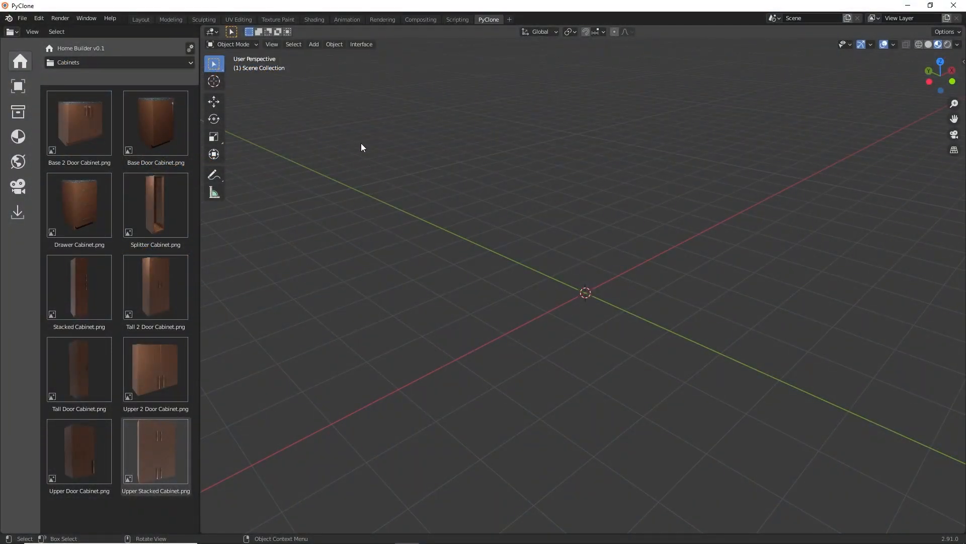
Step: Add an assembly to the empty scene with the name New Assembly
{"action": "left_click", "coordinate": [314, 47]}
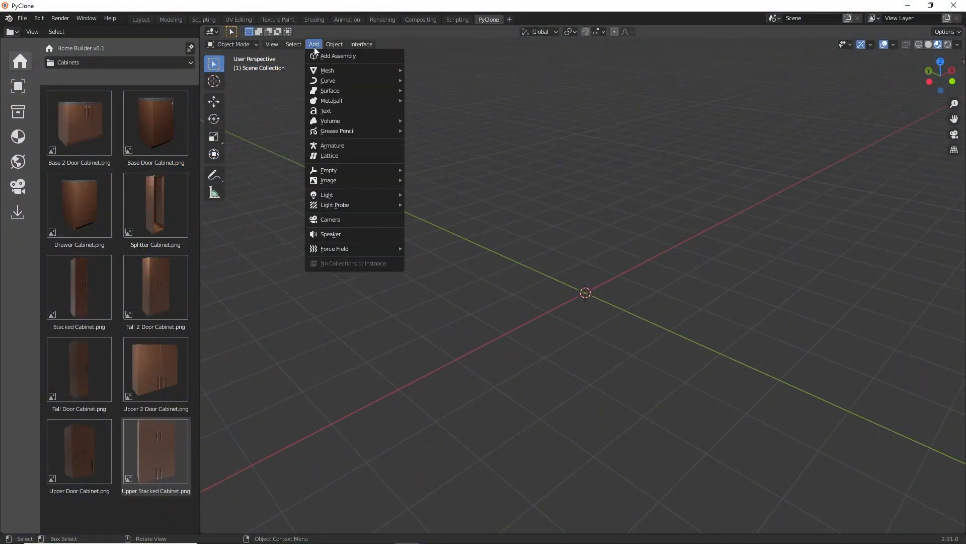
{"action": "left_click", "coordinate": [340, 58]}
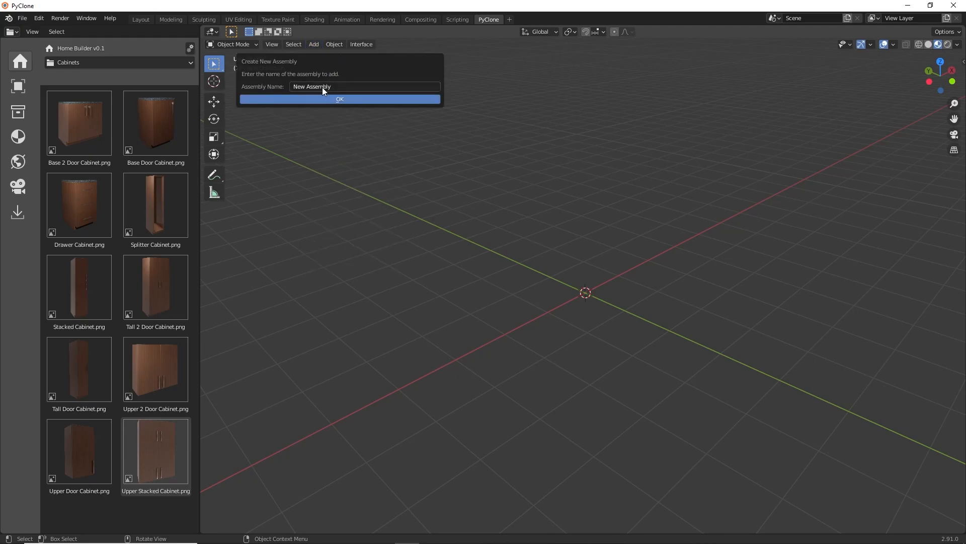
{"action": "left_click", "coordinate": [337, 99]}
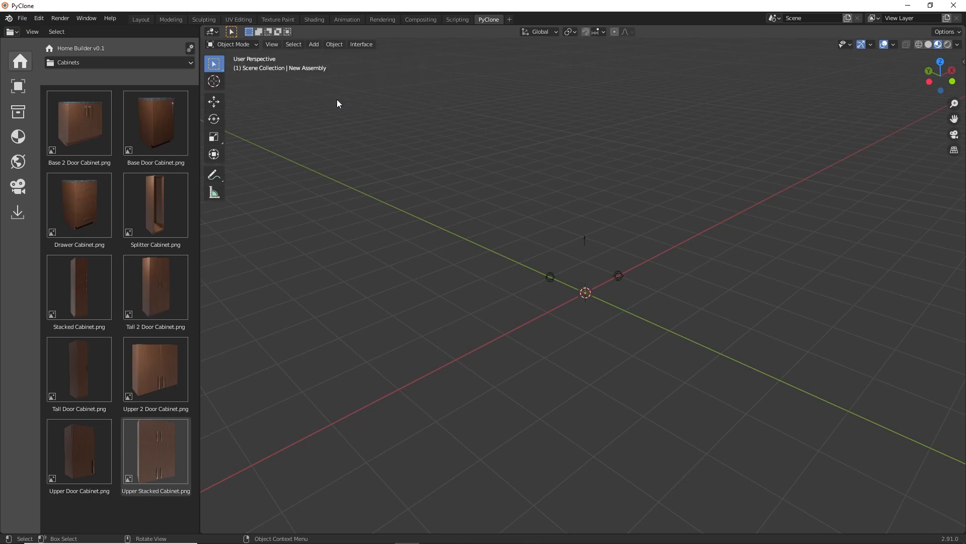
Step: Replace the library's file browser with the Outliner and expand the New Assembly hierarchy
{"action": "scroll", "coordinate": [590, 247], "scroll_direction": "up", "scroll_amount": 6}
{"action": "mouse_move", "coordinate": [615, 298]}
{"action": "middle_mouse_down"}
{"action": "mouse_move", "coordinate": [572, 303]}
{"action": "mouse_move", "coordinate": [606, 293]}
{"action": "middle_mouse_up"}
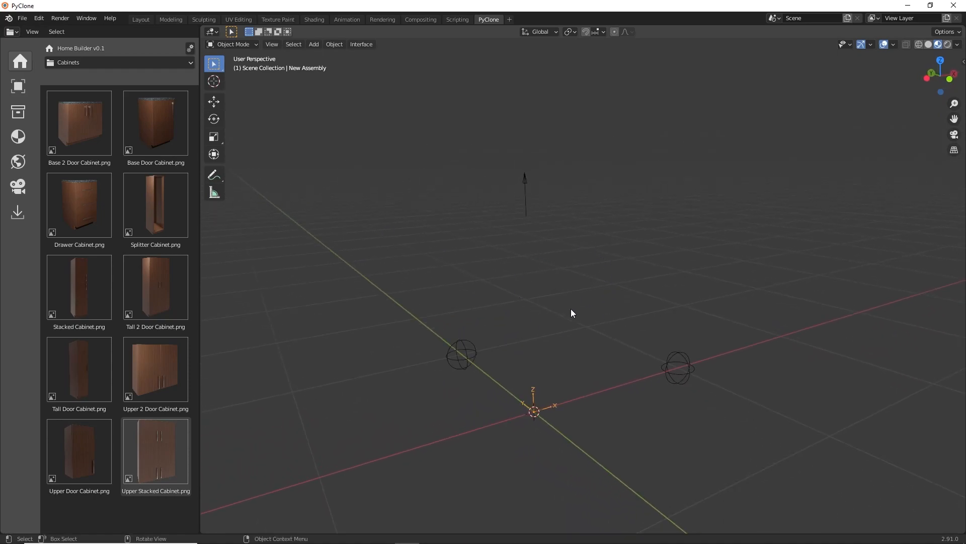
{"action": "left_click", "coordinate": [12, 32]}
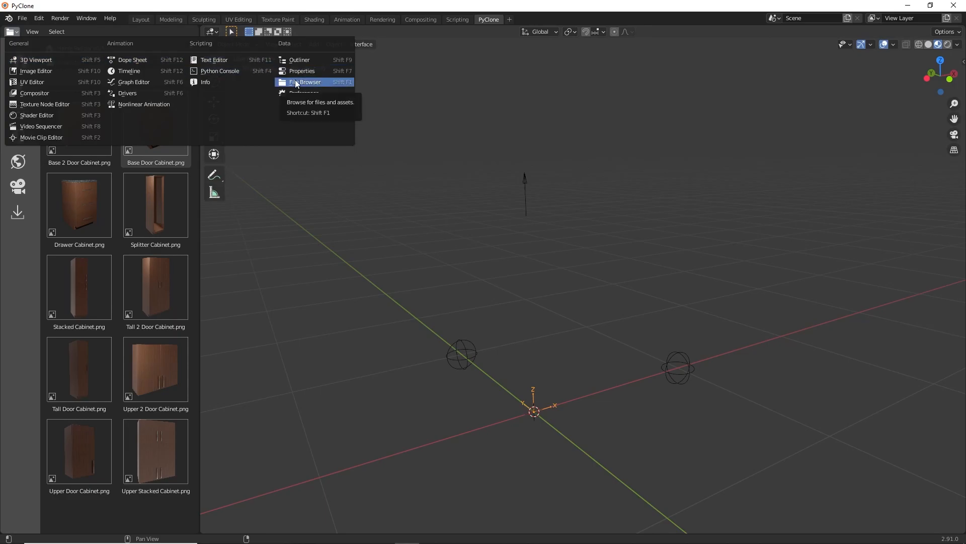
{"action": "left_click", "coordinate": [300, 60]}
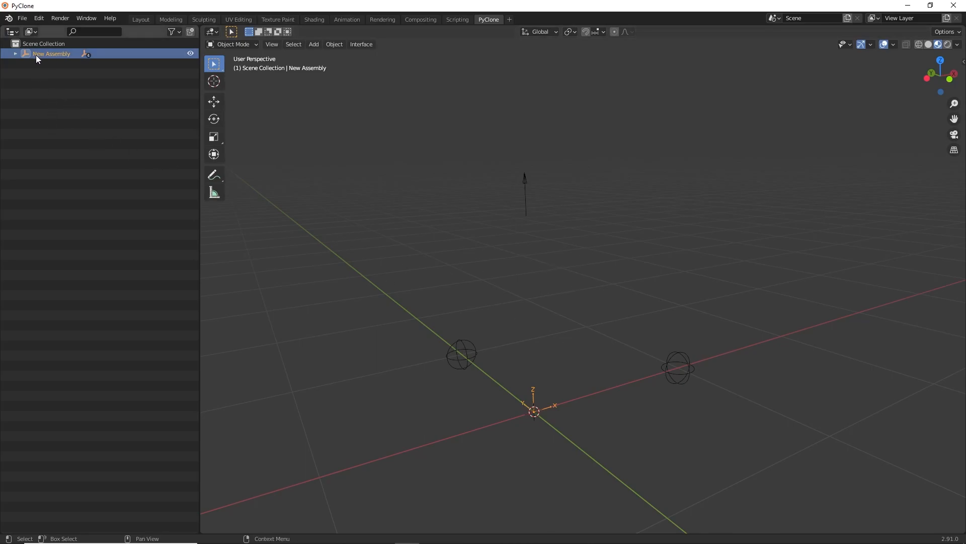
{"action": "left_click", "coordinate": [15, 55]}
Step: Select OBJ_X, OBJ_Y, OBJ_Z, OBJ_PROMPTS and New Assembly one after another to examine which empty each represents
{"action": "left_click", "coordinate": [54, 74]}
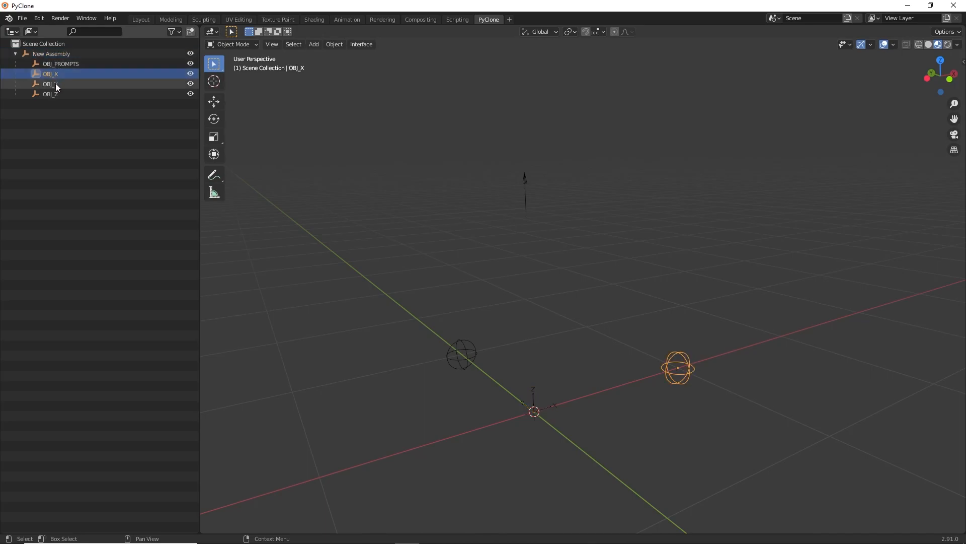
{"action": "left_click", "coordinate": [55, 83]}
{"action": "left_click", "coordinate": [53, 94]}
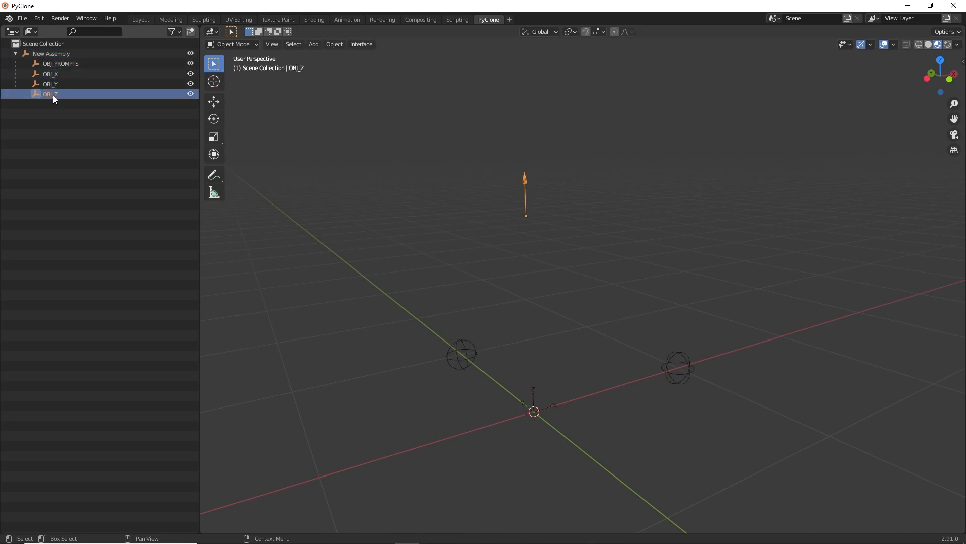
{"action": "left_click", "coordinate": [56, 64]}
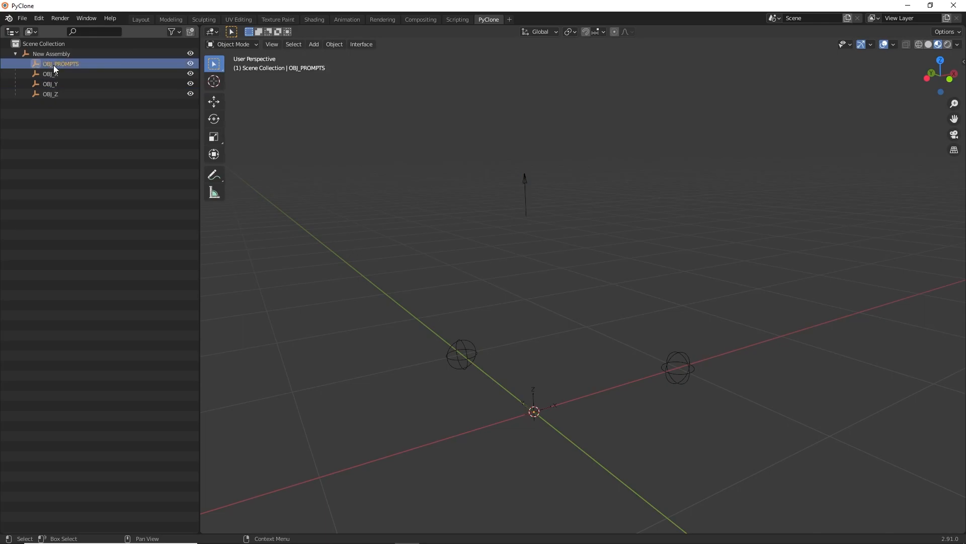
{"action": "left_click", "coordinate": [49, 55]}
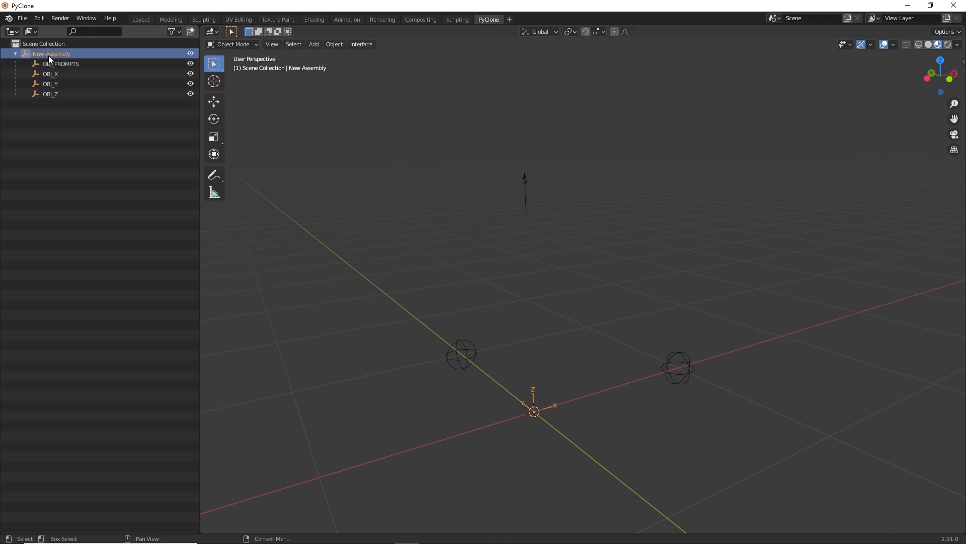
Step: Try moving the whole New Assembly by its base point with the Move tool, and cancel the move
{"action": "left_click", "coordinate": [211, 99]}
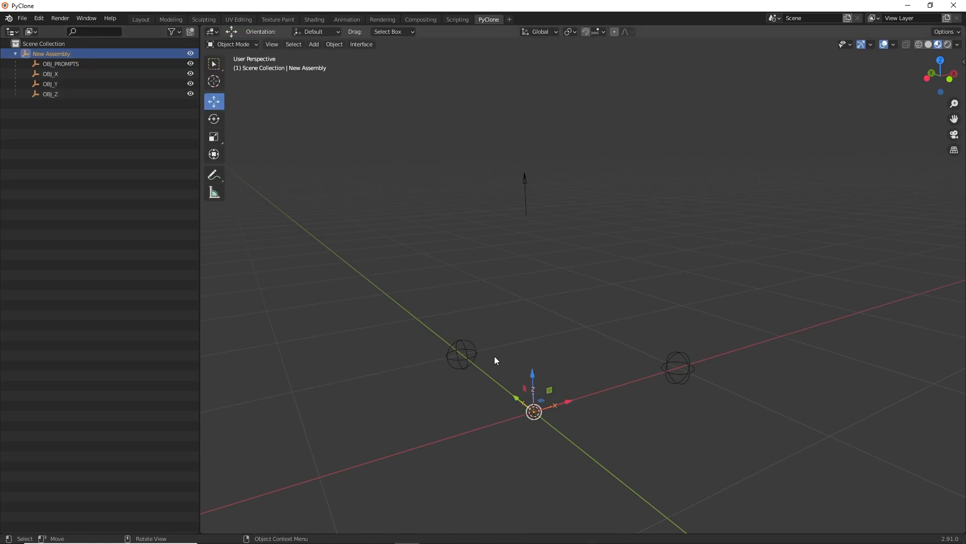
{"action": "left_click_drag", "start_coordinate": [542, 404], "coordinate": [500, 400]}
{"action": "key", "text": "Escape"}
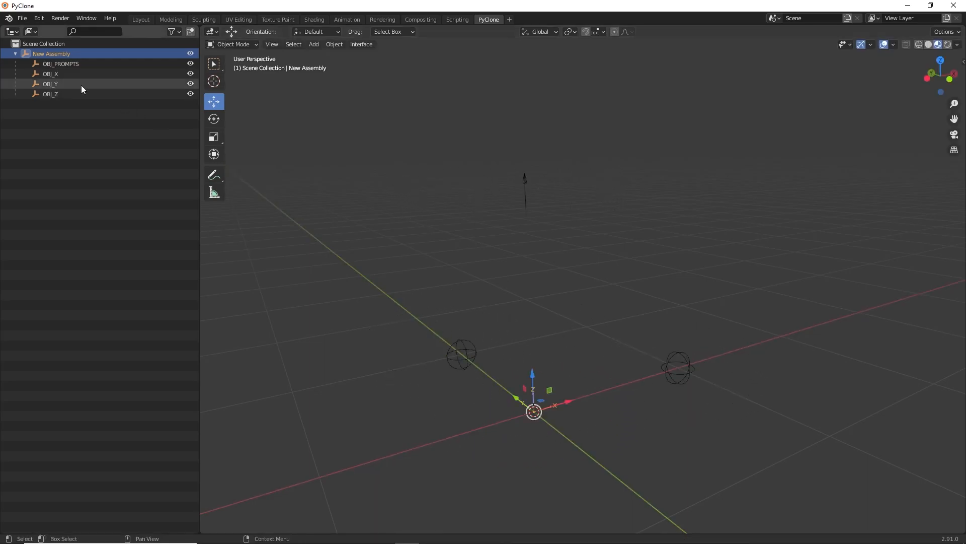
Step: Try moving the OBJ_X, OBJ_Y and OBJ_Z empties along their own axes, cancelling each move
{"action": "left_click", "coordinate": [56, 73]}
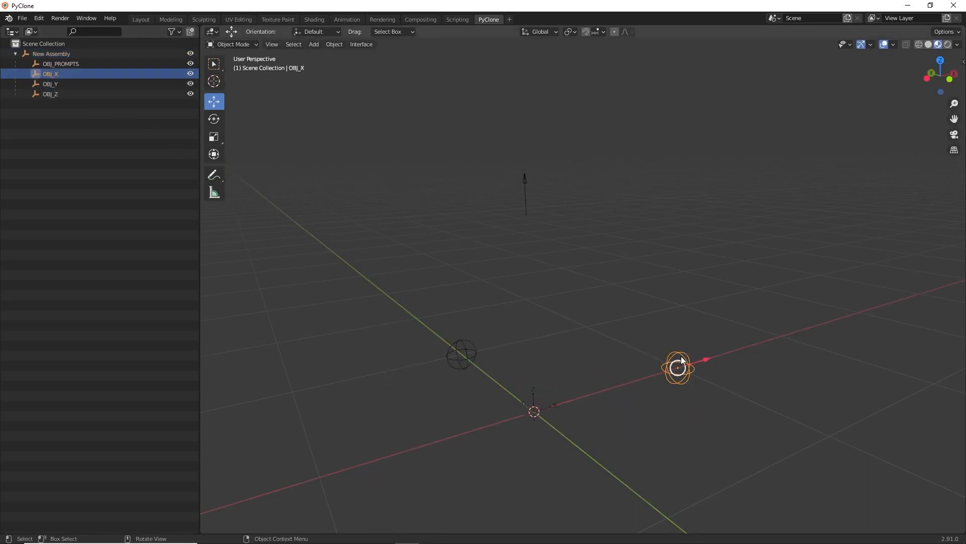
{"action": "left_click_drag", "start_coordinate": [704, 358], "coordinate": [760, 336]}
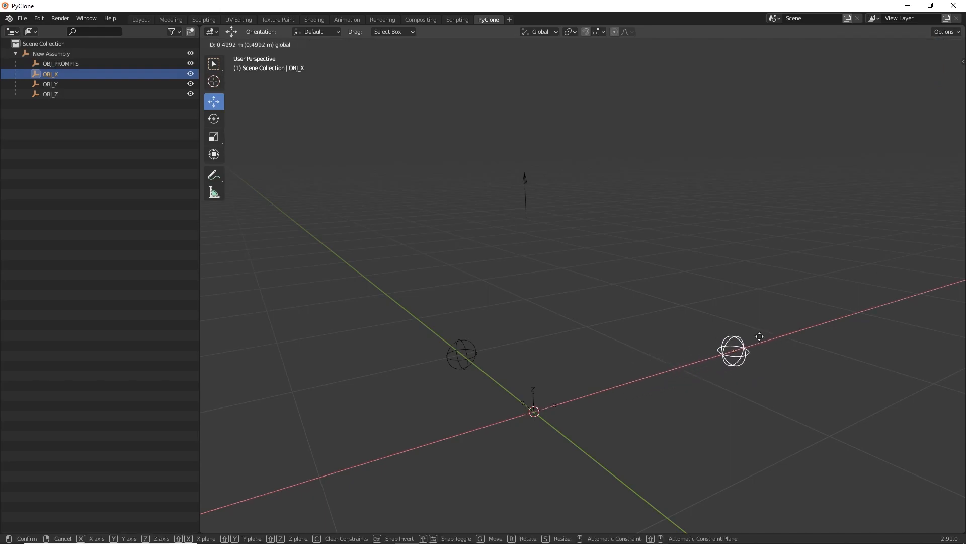
{"action": "right_click", "coordinate": [759, 337]}
{"action": "left_click", "coordinate": [462, 354]}
{"action": "mouse_move", "coordinate": [446, 346]}
{"action": "left_mouse_down"}
{"action": "mouse_move", "coordinate": [393, 308]}
{"action": "mouse_move", "coordinate": [449, 357]}
{"action": "left_mouse_up"}
{"action": "right_click", "coordinate": [449, 357]}
{"action": "left_click", "coordinate": [525, 183]}
{"action": "mouse_move", "coordinate": [525, 182]}
{"action": "left_mouse_down"}
{"action": "mouse_move", "coordinate": [523, 225]}
{"action": "mouse_move", "coordinate": [524, 156]}
{"action": "mouse_move", "coordinate": [527, 244]}
{"action": "mouse_move", "coordinate": [527, 187]}
{"action": "left_mouse_up"}
{"action": "right_click", "coordinate": [527, 187]}
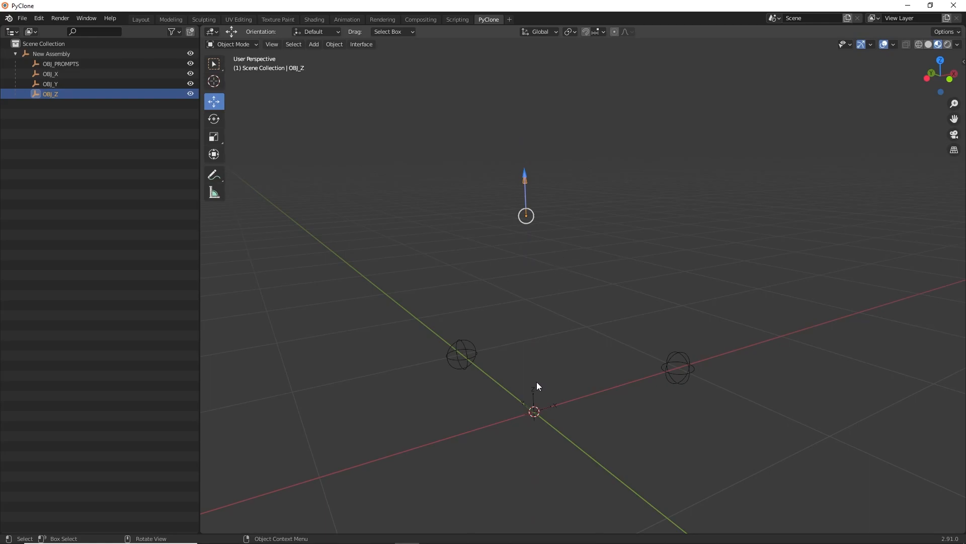
Step: Select the assembly's base point and open its Assembly Properties to examine the X, Y and Z dimensions
{"action": "left_click", "coordinate": [533, 406]}
{"action": "middle_click_drag", "start_coordinate": [560, 351], "coordinate": [512, 294]}
{"action": "right_click", "coordinate": [429, 243]}
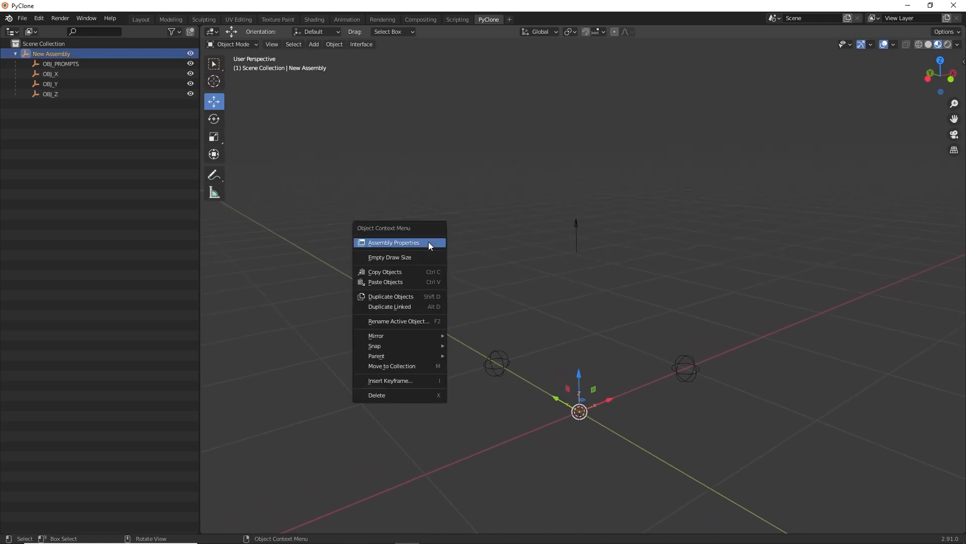
{"action": "left_click", "coordinate": [393, 243]}
{"action": "left_click_drag", "start_coordinate": [394, 243], "coordinate": [390, 128]}
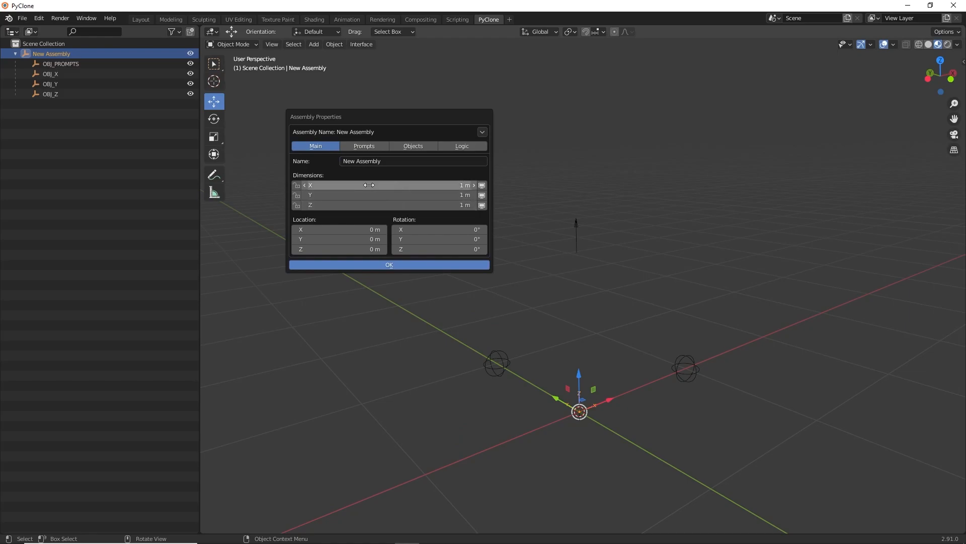
{"action": "left_click_drag", "start_coordinate": [370, 185], "coordinate": [374, 204]}
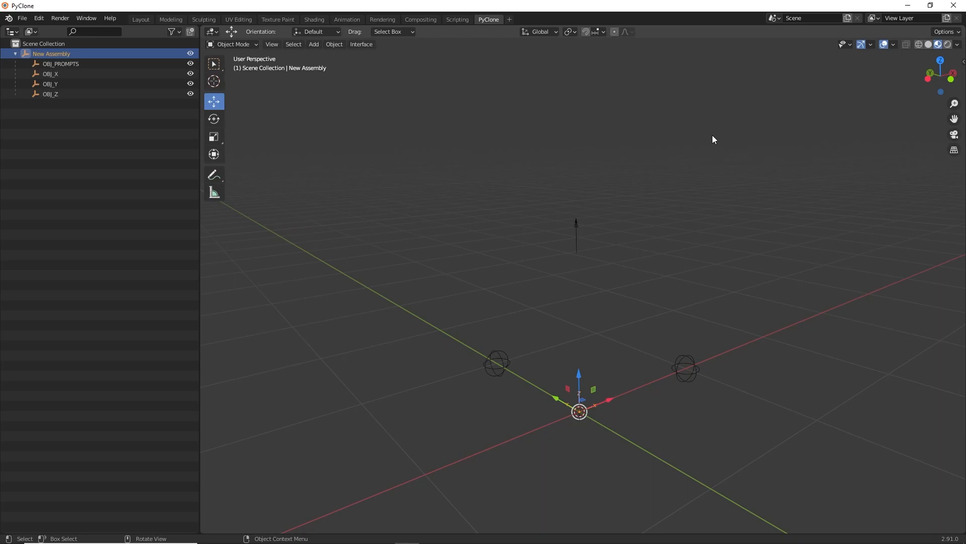
Step: Show and widen the viewport sidebar with the assembly settings, and compare it with the Assembly Properties dialog
{"action": "key", "text": "n"}
{"action": "left_click_drag", "start_coordinate": [856, 120], "coordinate": [782, 119]}
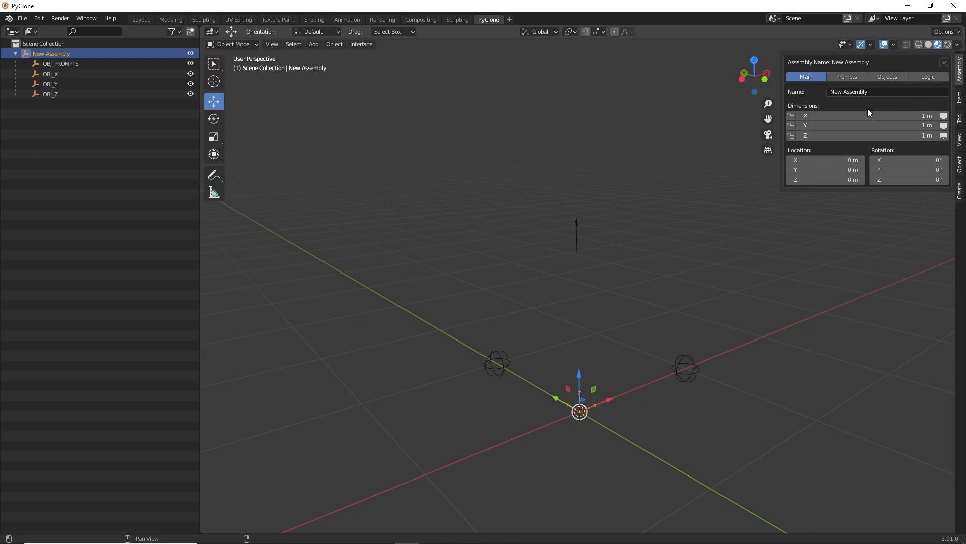
{"action": "right_click", "coordinate": [663, 82]}
{"action": "left_click", "coordinate": [662, 81]}
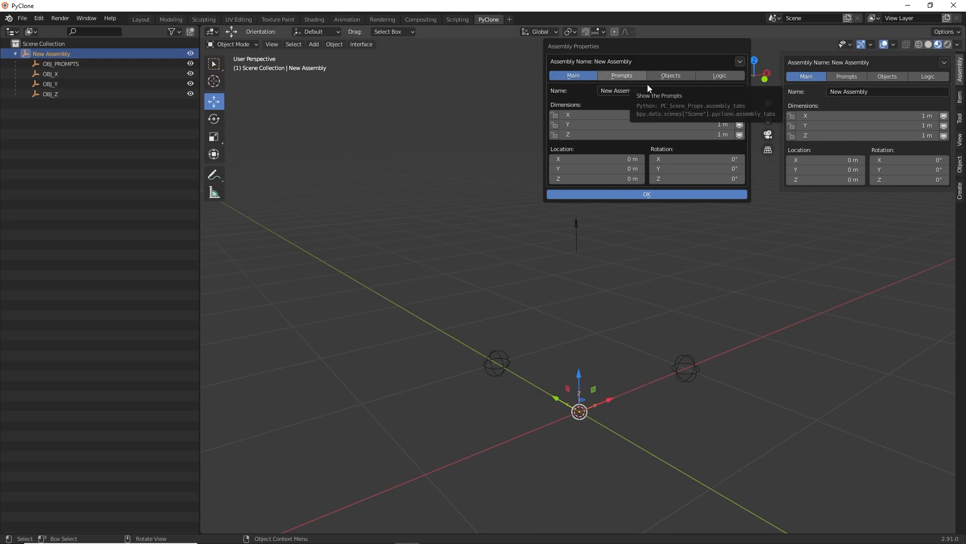
{"action": "middle_click_drag", "start_coordinate": [716, 253], "coordinate": [629, 269]}
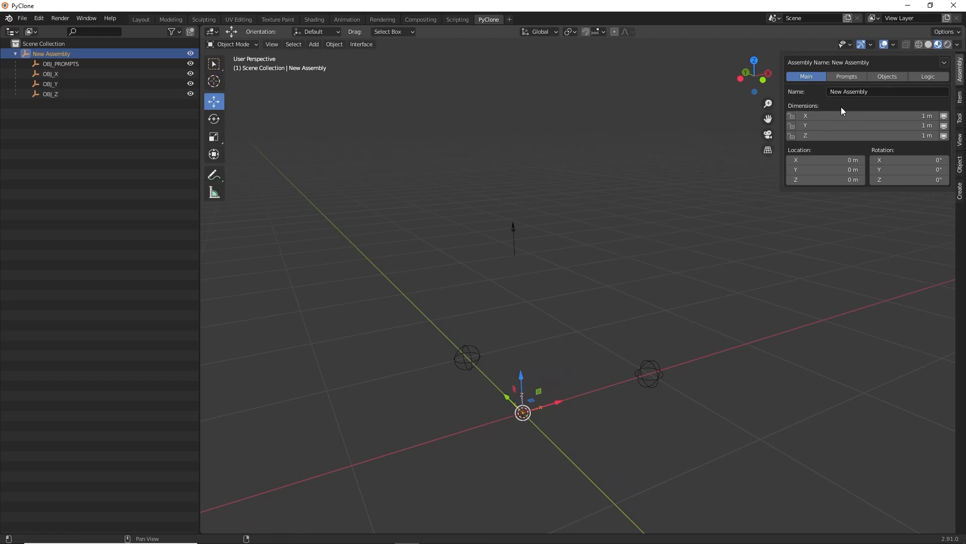
Step: Add a mesh object named Cube to New Assembly
{"action": "left_click", "coordinate": [888, 76]}
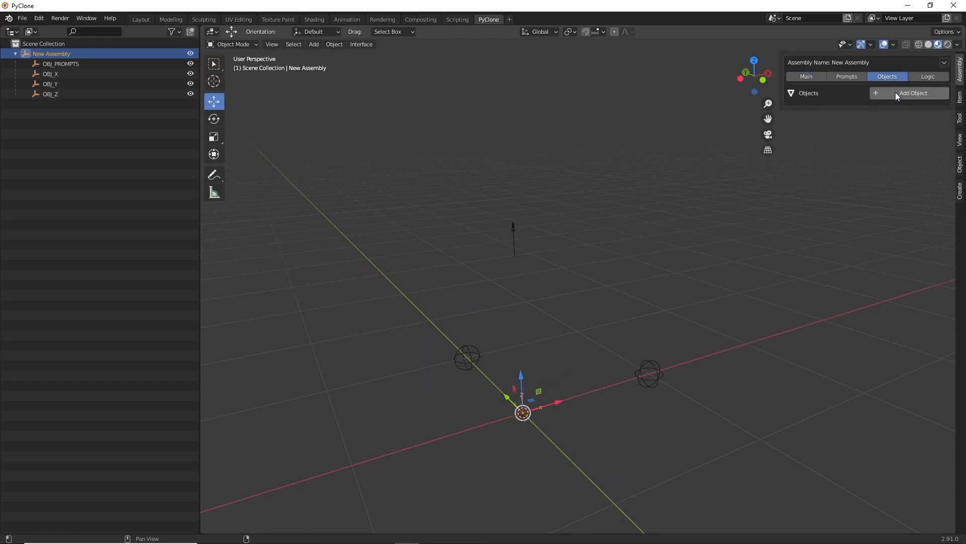
{"action": "left_click", "coordinate": [901, 93]}
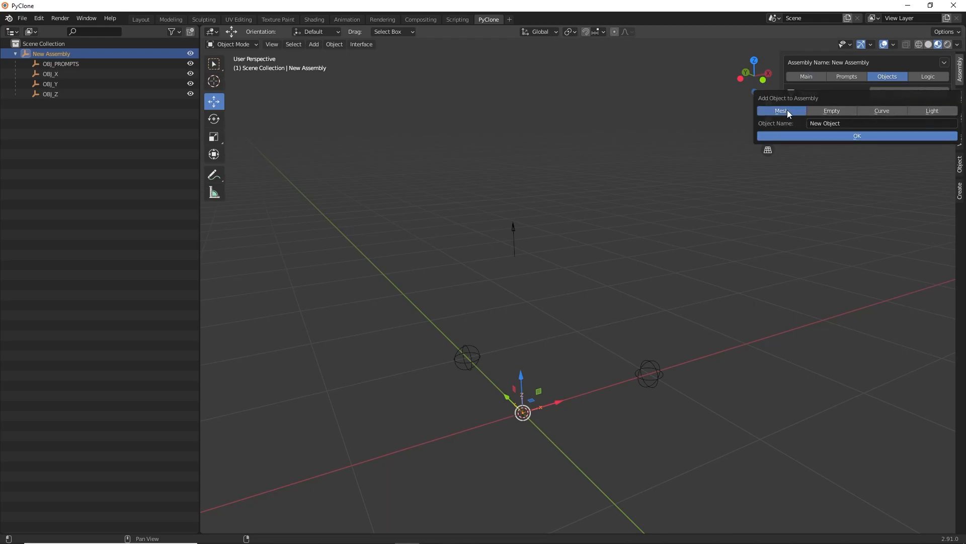
{"action": "left_click", "coordinate": [847, 122]}
{"action": "type", "text": "Cube"}
{"action": "key", "text": "Return"}
{"action": "left_click", "coordinate": [805, 134]}
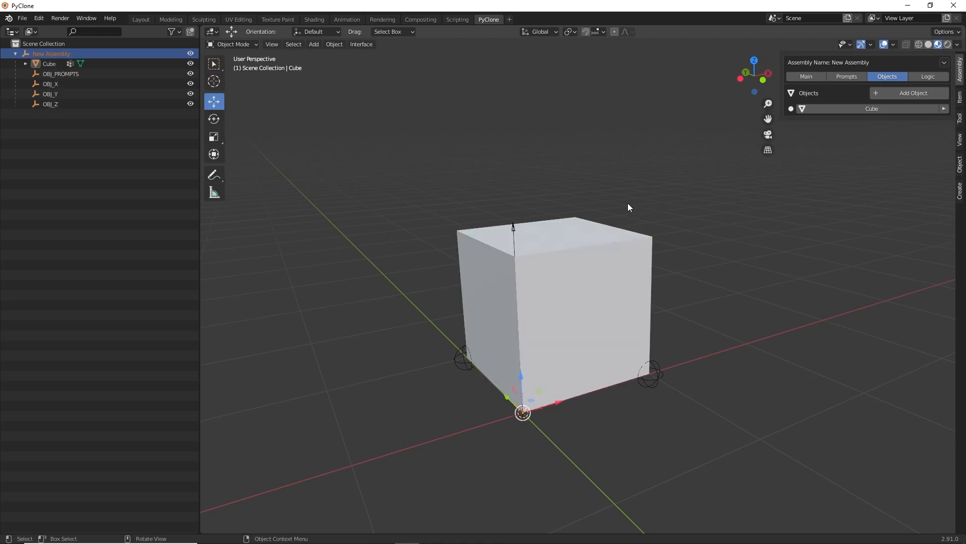
Step: Select the cube mesh and try changing the assembly's X dimension
{"action": "left_click", "coordinate": [539, 258]}
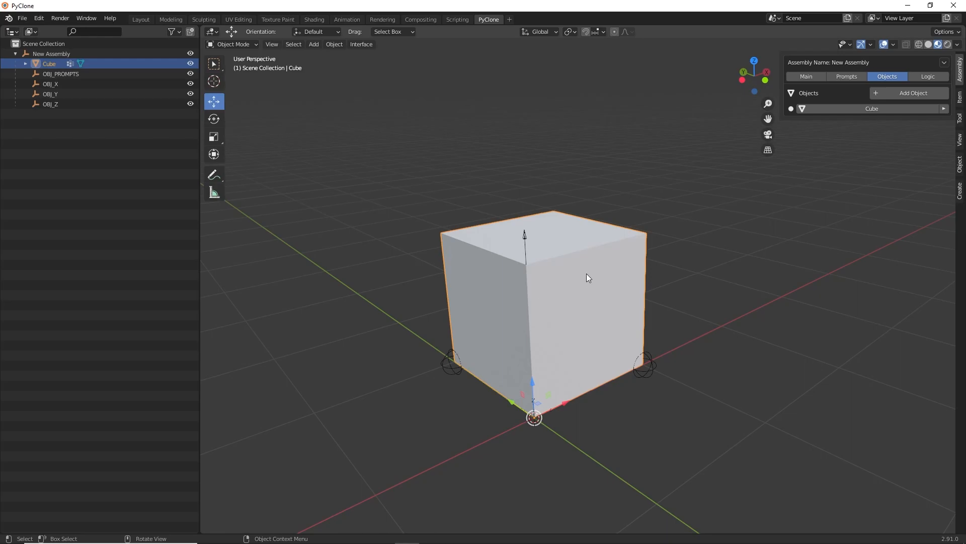
{"action": "left_click", "coordinate": [806, 78]}
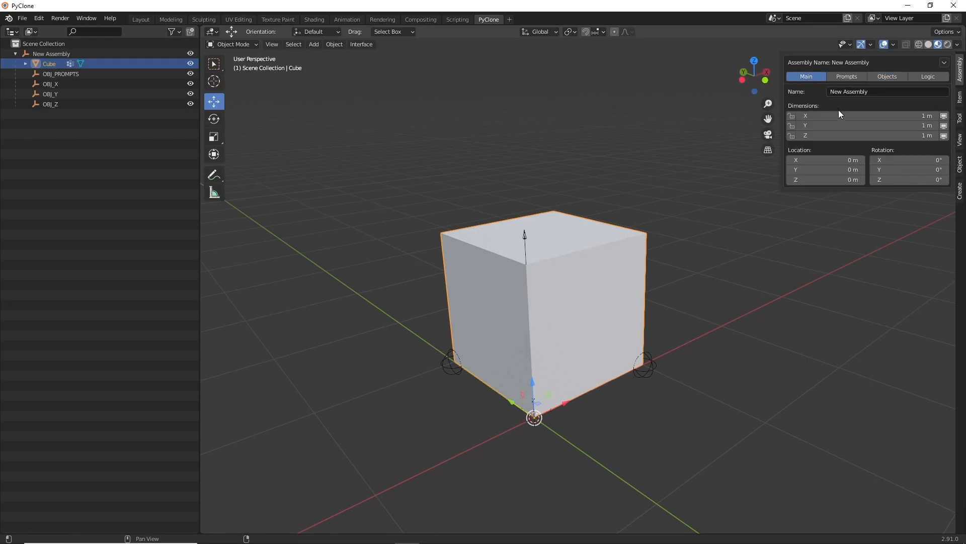
{"action": "mouse_move", "coordinate": [866, 116]}
{"action": "left_mouse_down"}
{"action": "mouse_move", "coordinate": [884, 116]}
{"action": "mouse_move", "coordinate": [848, 115]}
{"action": "mouse_move", "coordinate": [896, 116]}
{"action": "mouse_move", "coordinate": [878, 116]}
{"action": "left_mouse_up"}
{"action": "right_click", "coordinate": [878, 116]}
{"action": "middle_click_drag", "start_coordinate": [610, 277], "coordinate": [602, 271]}
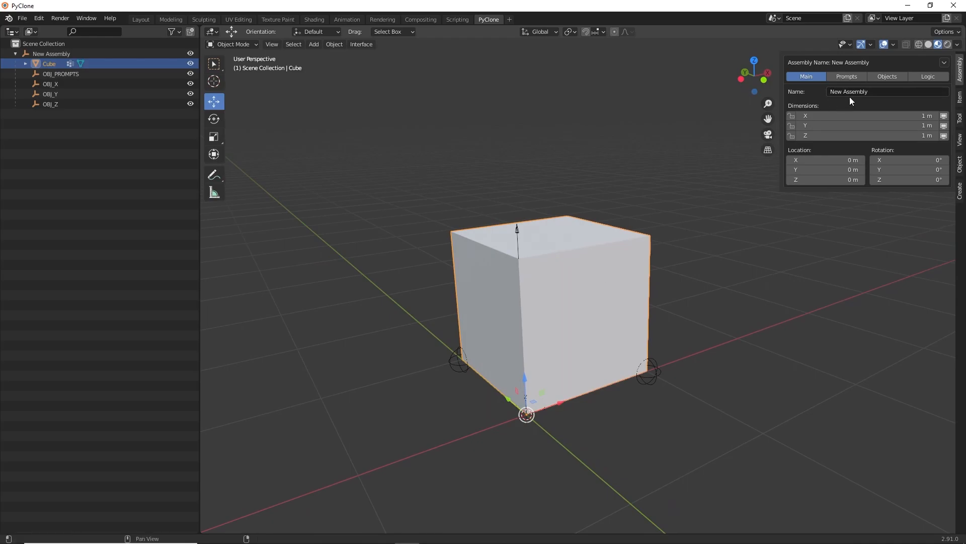
Step: Expand Cube in the assembly's object list and examine its dimension, location and rotation settings
{"action": "left_click", "coordinate": [889, 77]}
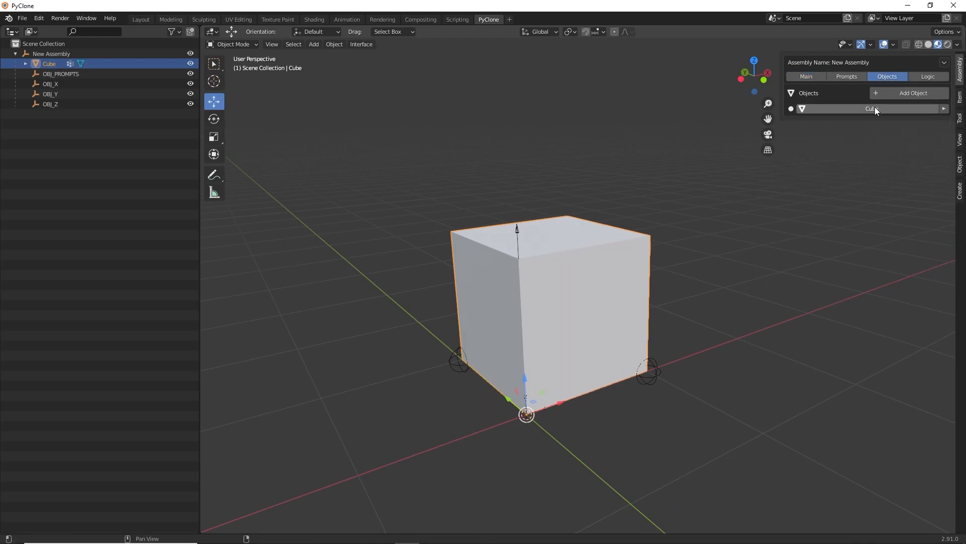
{"action": "left_click", "coordinate": [943, 109]}
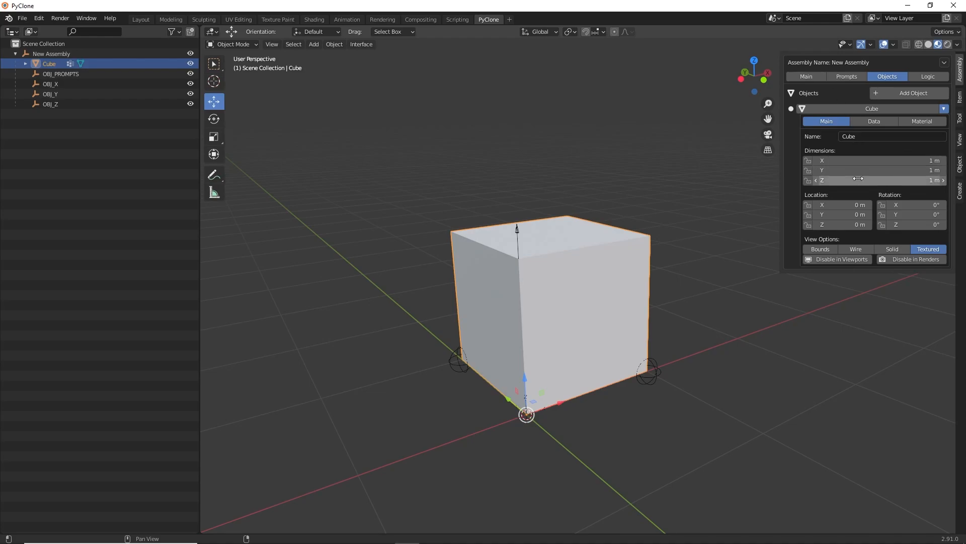
{"action": "mouse_move", "coordinate": [838, 205]}
{"action": "left_mouse_down"}
{"action": "mouse_move", "coordinate": [875, 205]}
{"action": "mouse_move", "coordinate": [809, 204]}
{"action": "mouse_move", "coordinate": [874, 205]}
{"action": "mouse_move", "coordinate": [840, 205]}
{"action": "left_mouse_up"}
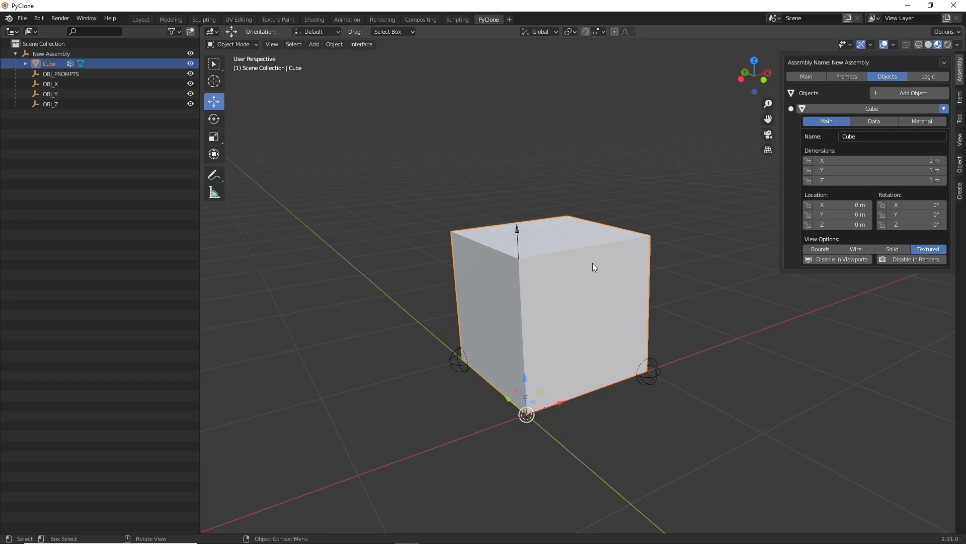
Step: Open the Cube's data options in the assembly and put the mesh into Edit Mode
{"action": "left_click", "coordinate": [870, 123]}
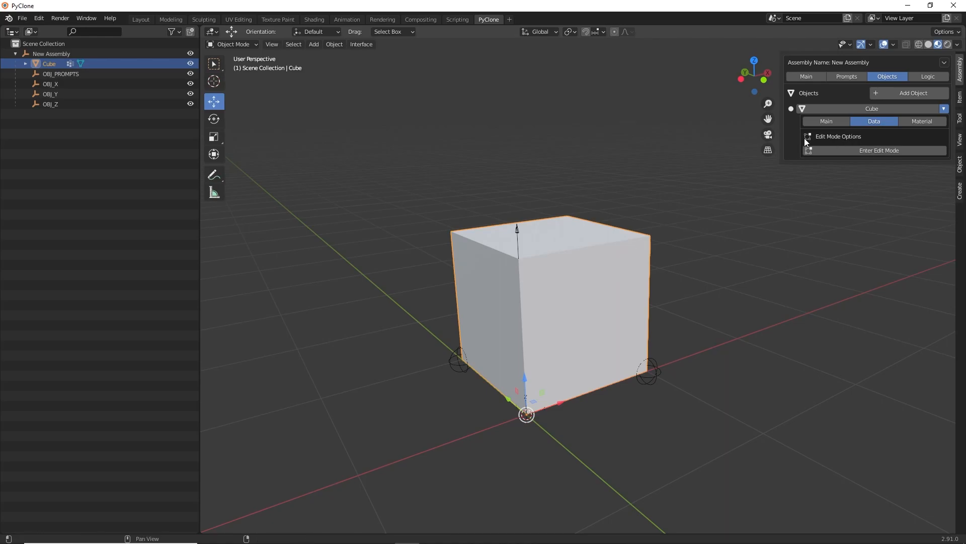
{"action": "left_click", "coordinate": [869, 150]}
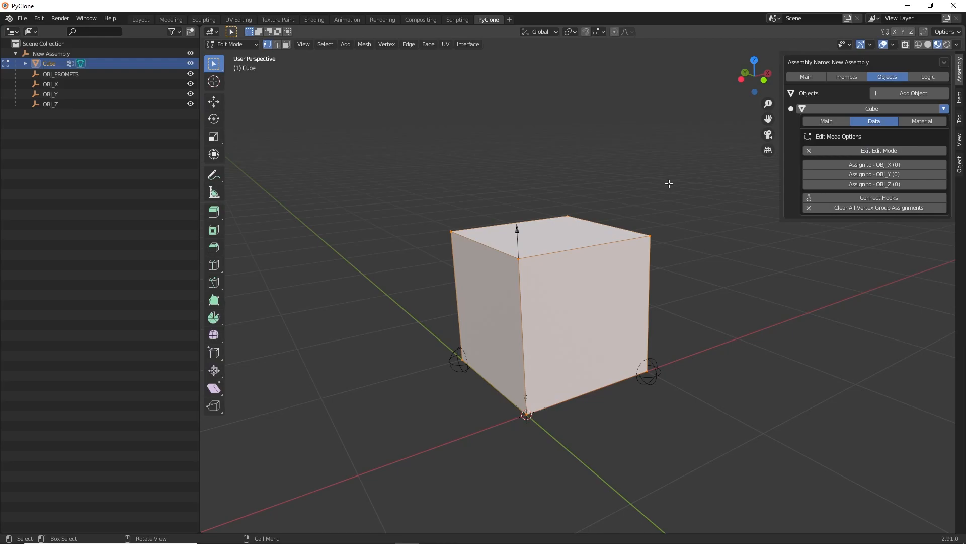
{"action": "key", "text": "Tab"}
{"action": "key", "text": "Tab"}
{"action": "key", "text": "Tab"}
{"action": "key", "text": "Tab"}
{"action": "middle_click_drag", "start_coordinate": [670, 225], "coordinate": [666, 225]}
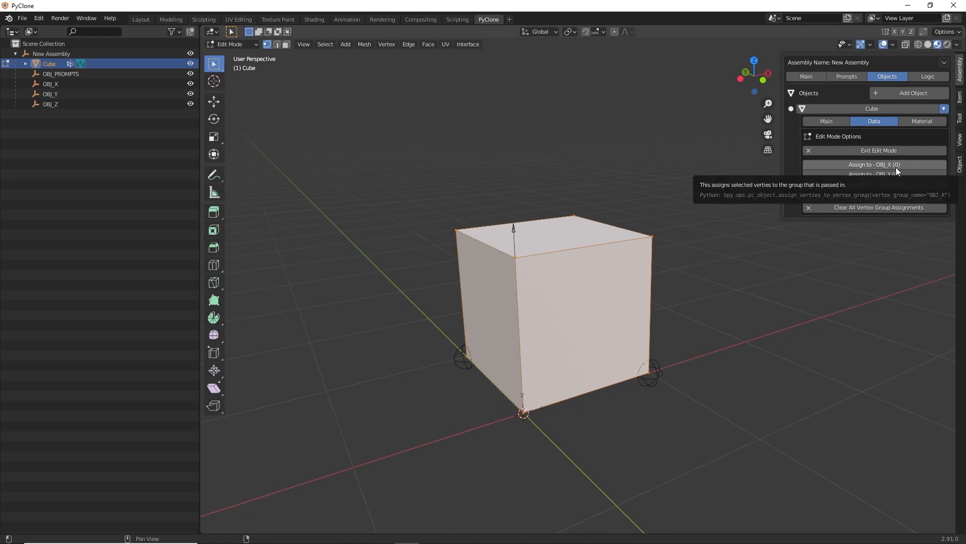
Step: Select the four vertices of the cube's face at the OBJ_X end and assign them to OBJ_X
{"action": "middle_click_drag", "start_coordinate": [692, 223], "coordinate": [627, 244]}
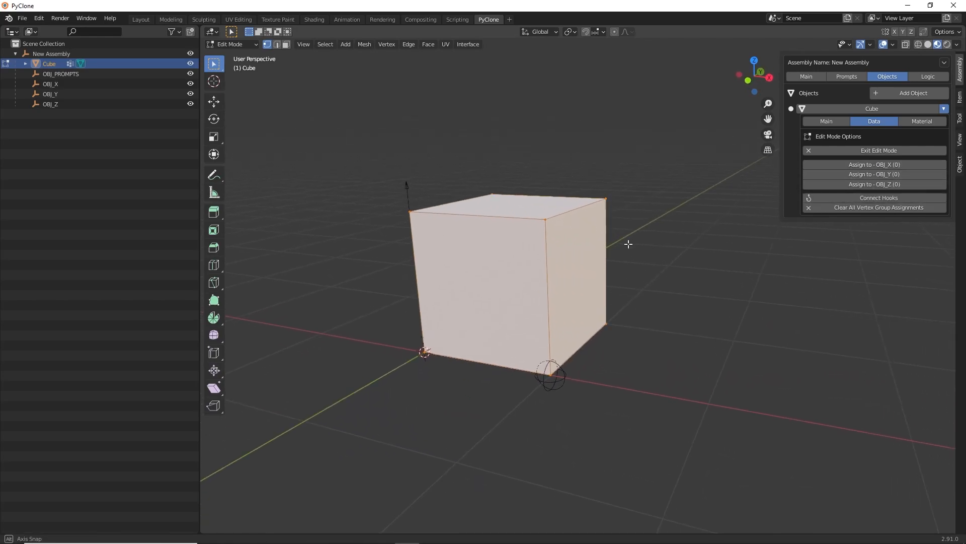
{"action": "left_click", "coordinate": [544, 220]}
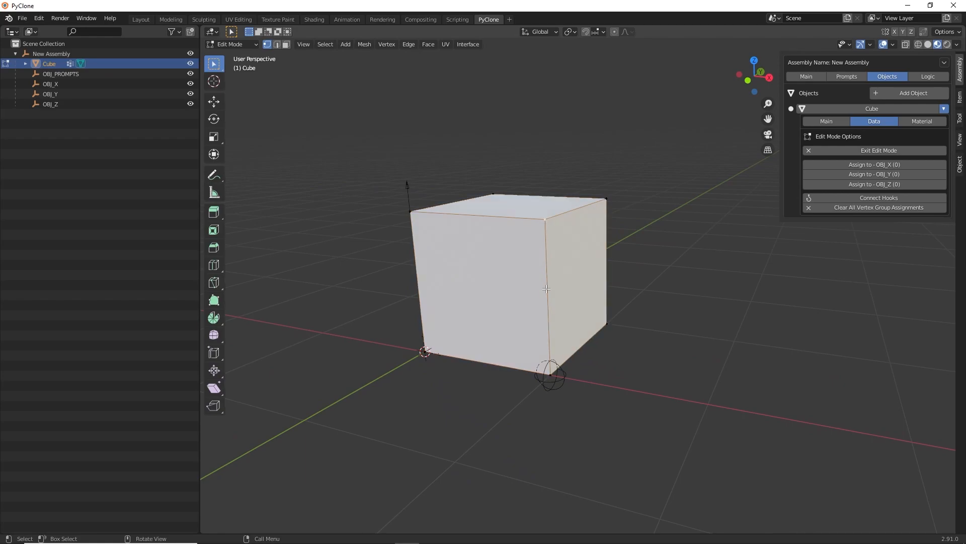
{"action": "left_click", "coordinate": [606, 316], "text": "shift"}
{"action": "left_click", "coordinate": [606, 199], "text": "shift"}
{"action": "left_click", "coordinate": [868, 166]}
Step: Select the cube's top face and assign its vertices to OBJ_Z
{"action": "middle_click_drag", "start_coordinate": [529, 151], "coordinate": [517, 199]}
{"action": "left_click", "coordinate": [517, 200]}
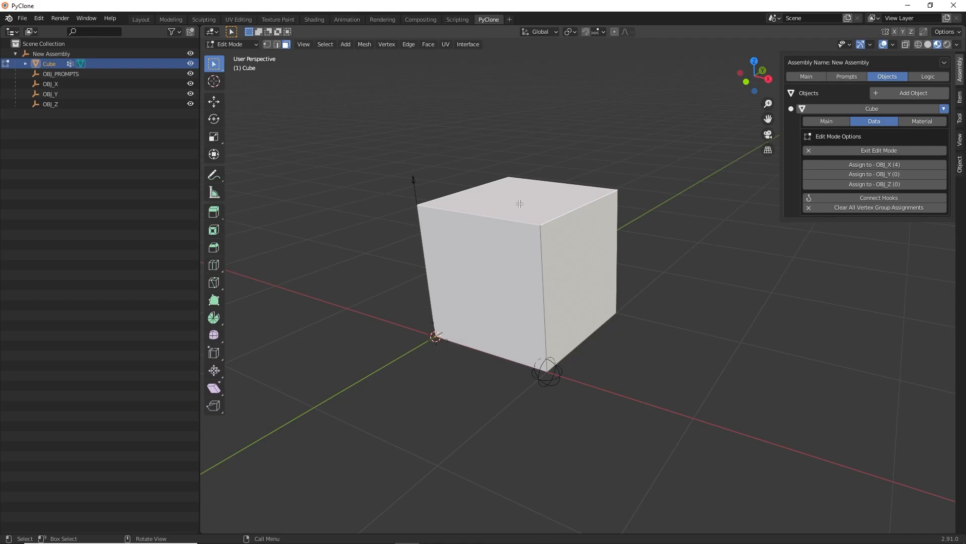
{"action": "left_click", "coordinate": [870, 186]}
Step: Assign the cube's face at the OBJ_Y end to OBJ_Y and connect the hooks
{"action": "middle_click_drag", "start_coordinate": [662, 217], "coordinate": [622, 262]}
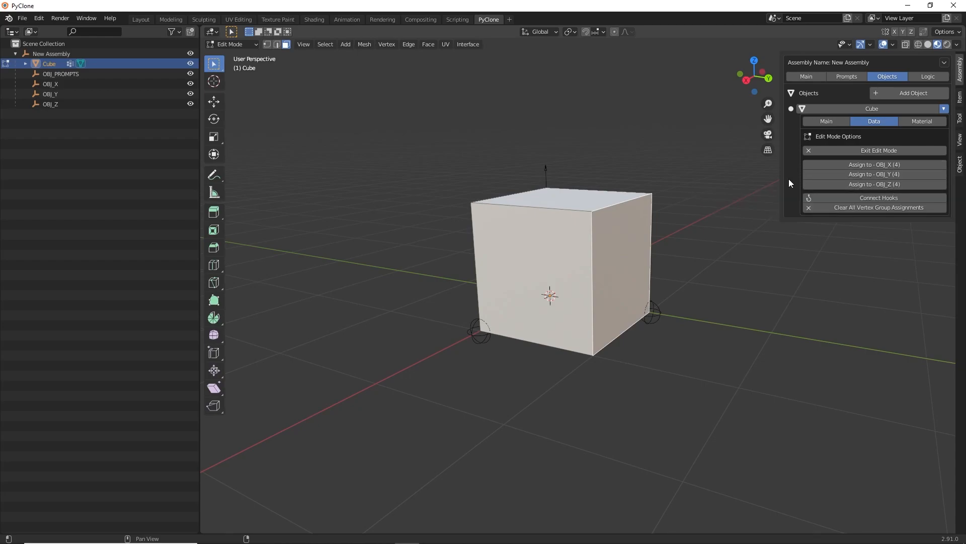
{"action": "left_click", "coordinate": [868, 197]}
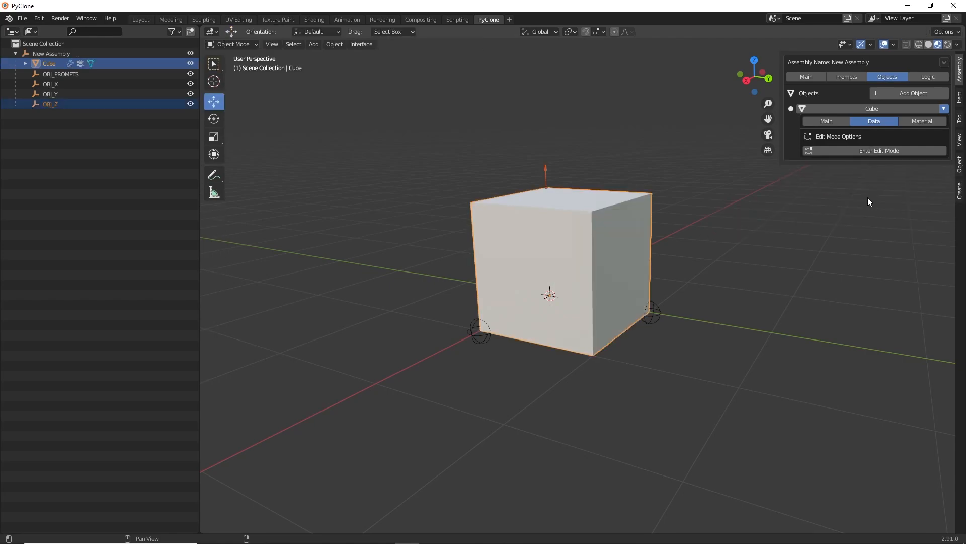
Step: Try changing the assembly's X and Y dimensions to test the cube's hook connections
{"action": "middle_click_drag", "start_coordinate": [538, 241], "coordinate": [654, 211]}
{"action": "left_click", "coordinate": [816, 76]}
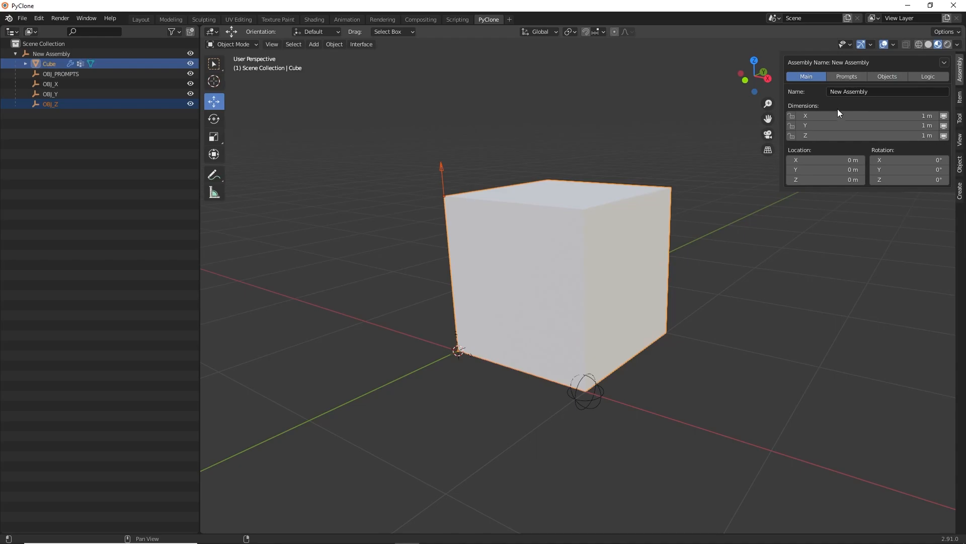
{"action": "mouse_move", "coordinate": [849, 115]}
{"action": "left_mouse_down"}
{"action": "mouse_move", "coordinate": [906, 115]}
{"action": "mouse_move", "coordinate": [849, 115]}
{"action": "left_mouse_up"}
{"action": "middle_click_drag", "start_coordinate": [700, 188], "coordinate": [604, 196]}
{"action": "mouse_move", "coordinate": [841, 125]}
{"action": "left_mouse_down"}
{"action": "mouse_move", "coordinate": [885, 125]}
{"action": "mouse_move", "coordinate": [840, 125]}
{"action": "left_mouse_up"}
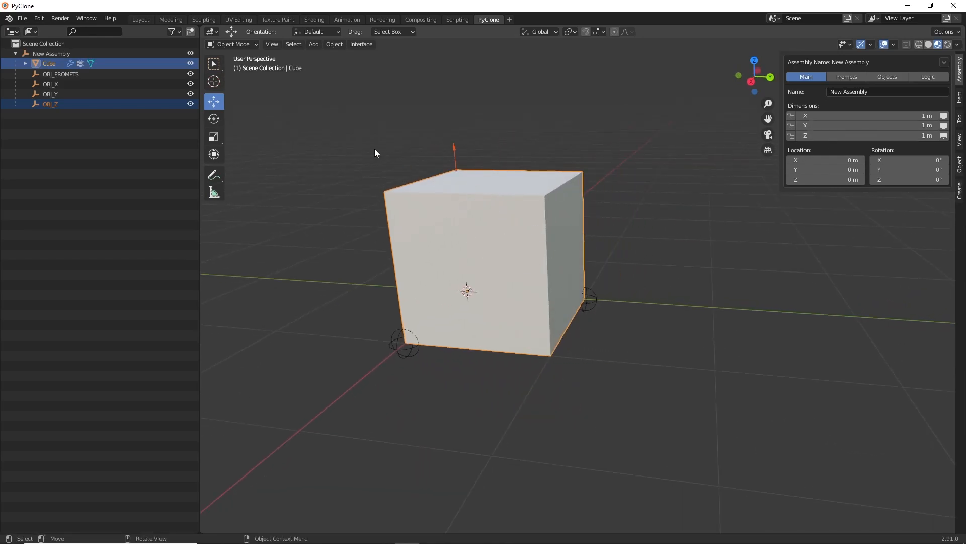
Step: Switch the Outliner area to the Properties editor and examine the Cube's Hook modifiers for OBJ_X, OBJ_Y and OBJ_Z
{"action": "left_click", "coordinate": [11, 33]}
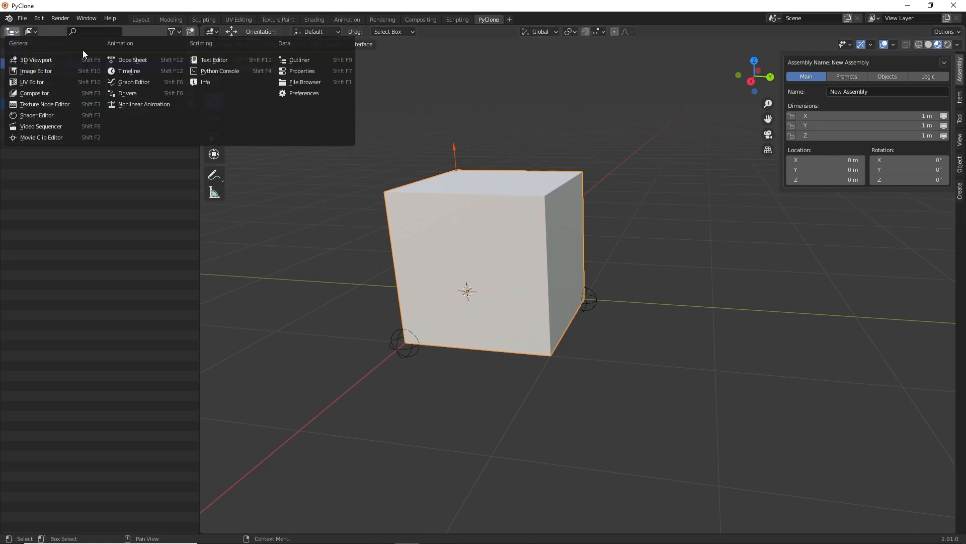
{"action": "left_click", "coordinate": [307, 70]}
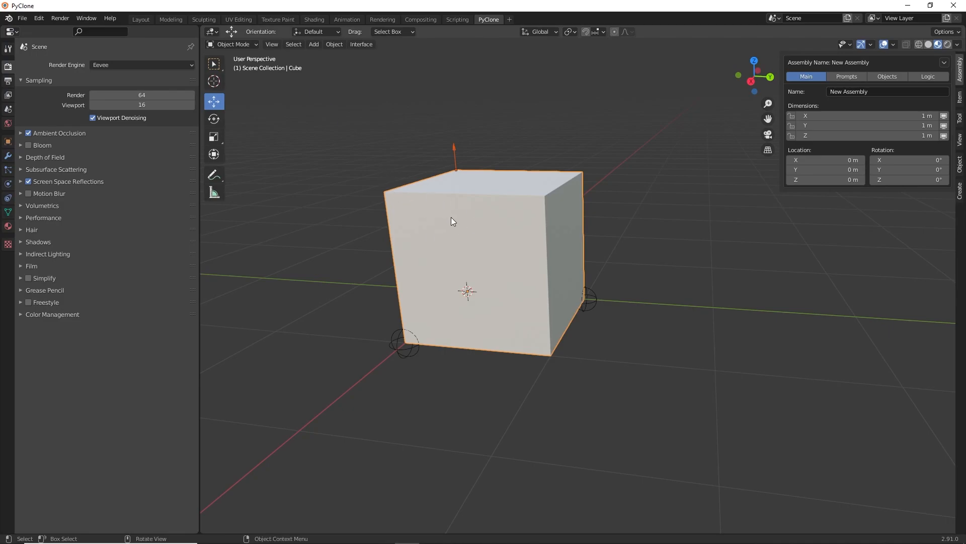
{"action": "left_click", "coordinate": [9, 157]}
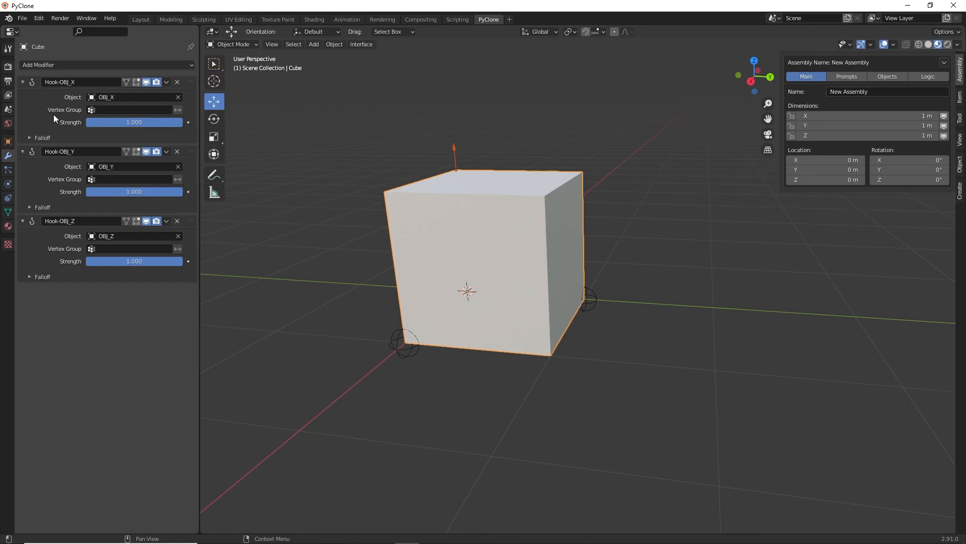
{"action": "left_click", "coordinate": [167, 221]}
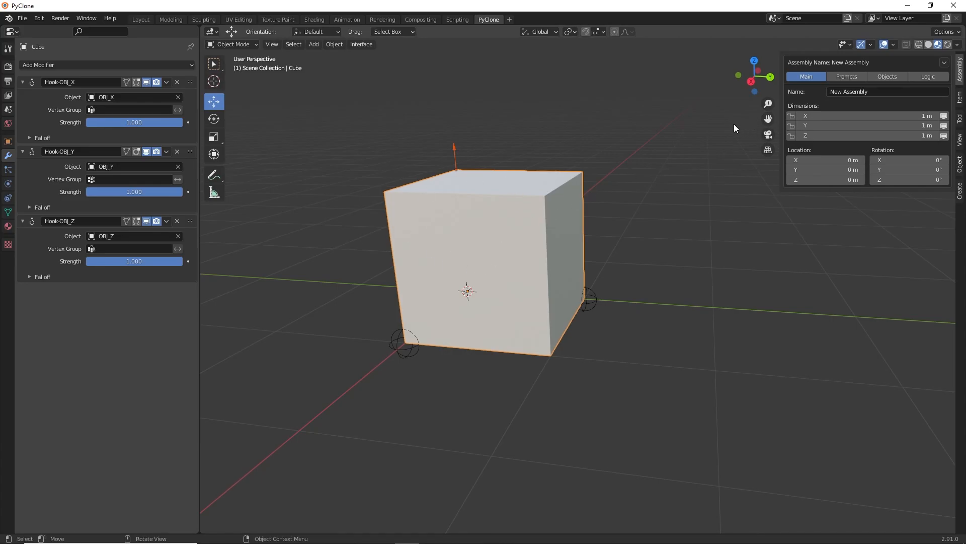
Step: Show the Cube's material properties and add two material slots through the assembly's material assignment options
{"action": "left_click", "coordinate": [8, 226]}
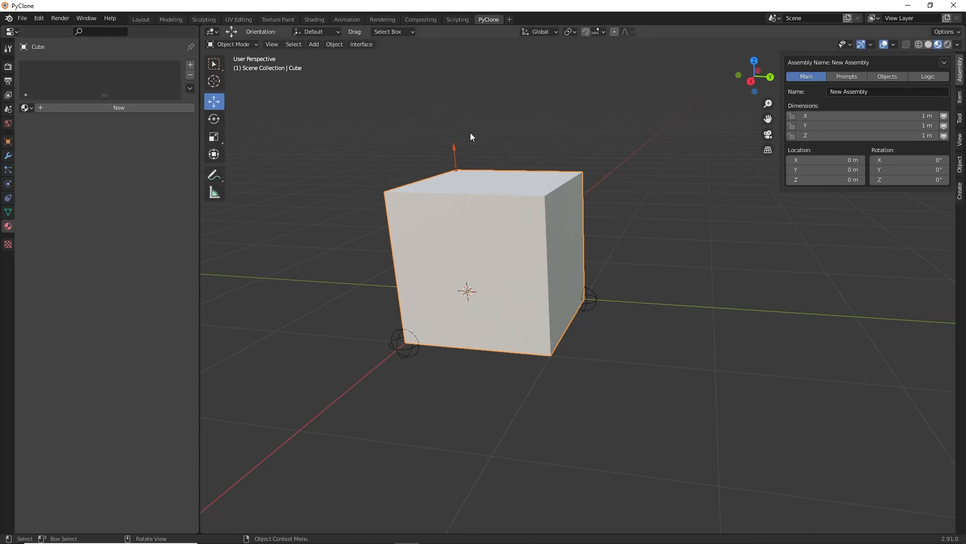
{"action": "left_click", "coordinate": [888, 76]}
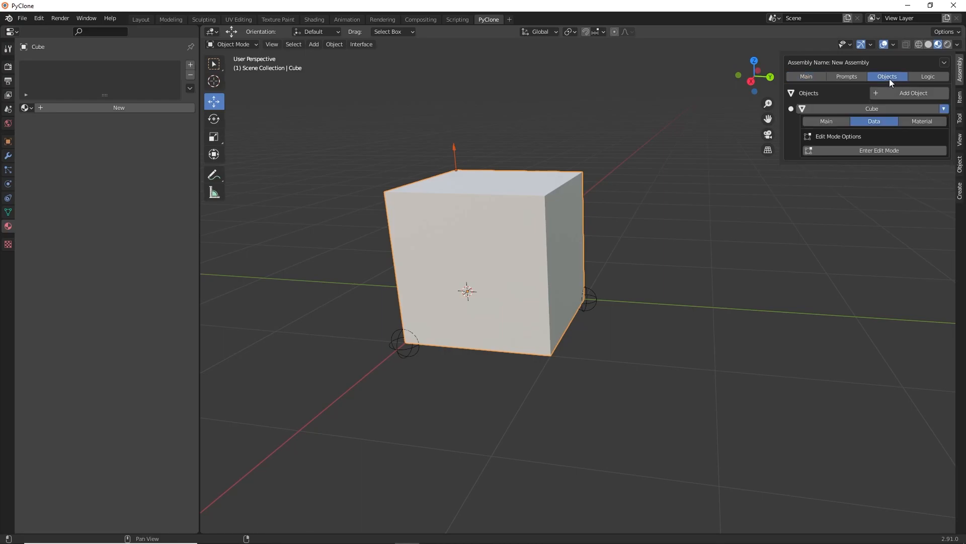
{"action": "left_click", "coordinate": [919, 121]}
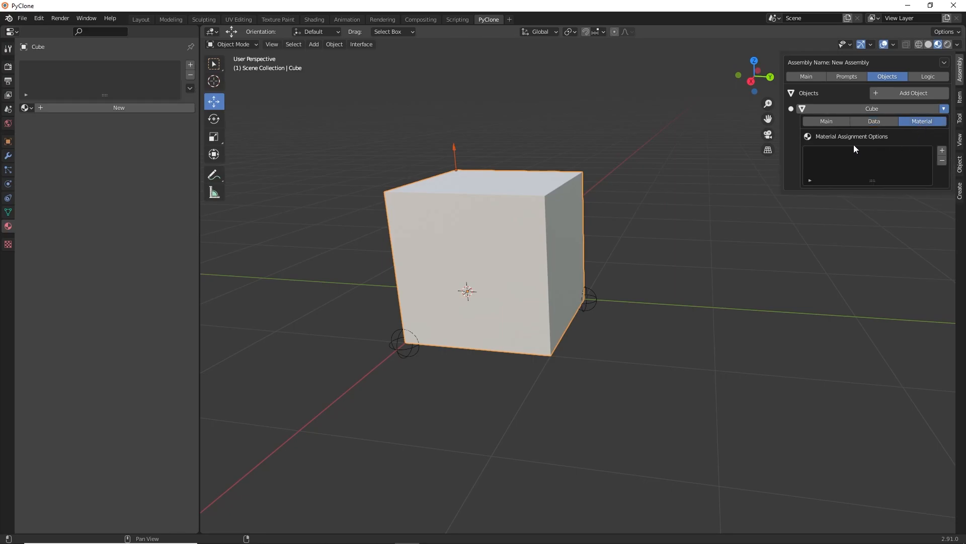
{"action": "left_click", "coordinate": [942, 151]}
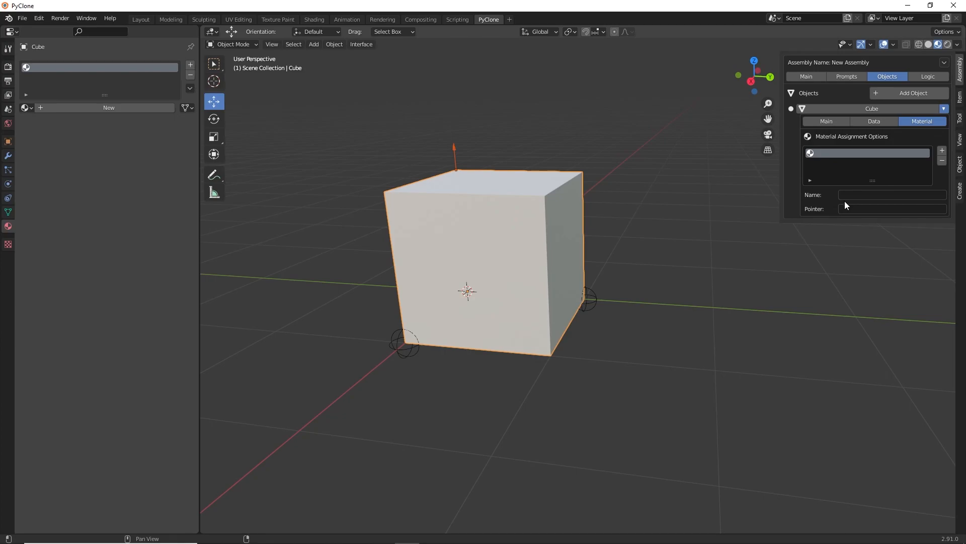
{"action": "left_click", "coordinate": [942, 151]}
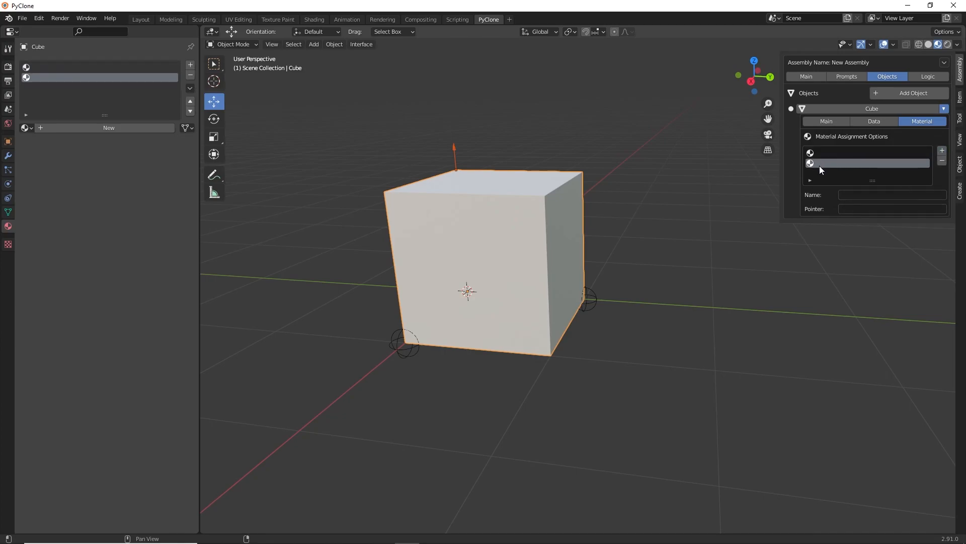
Step: Name the Cube's second material slot Top Face
{"action": "left_click", "coordinate": [852, 195]}
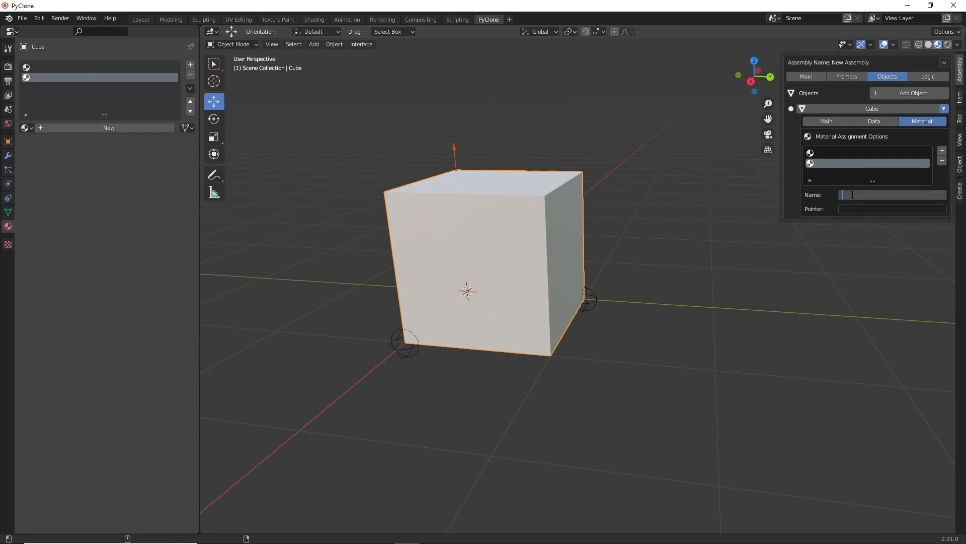
{"action": "type", "text": "Top Face"}
{"action": "key", "text": "Return"}
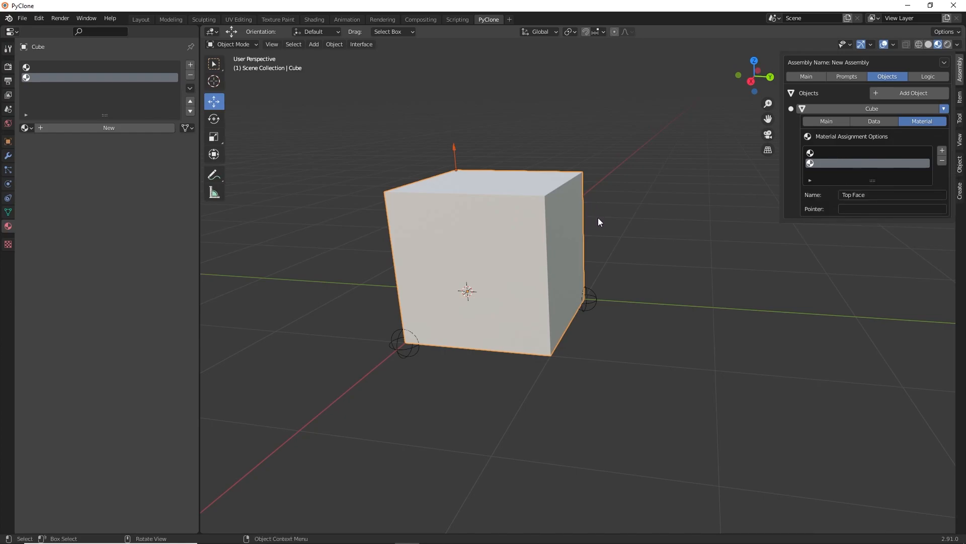
Step: Select the cube's top face and the Top Face material slot in Edit Mode, and return to Object Mode
{"action": "key", "text": "Tab"}
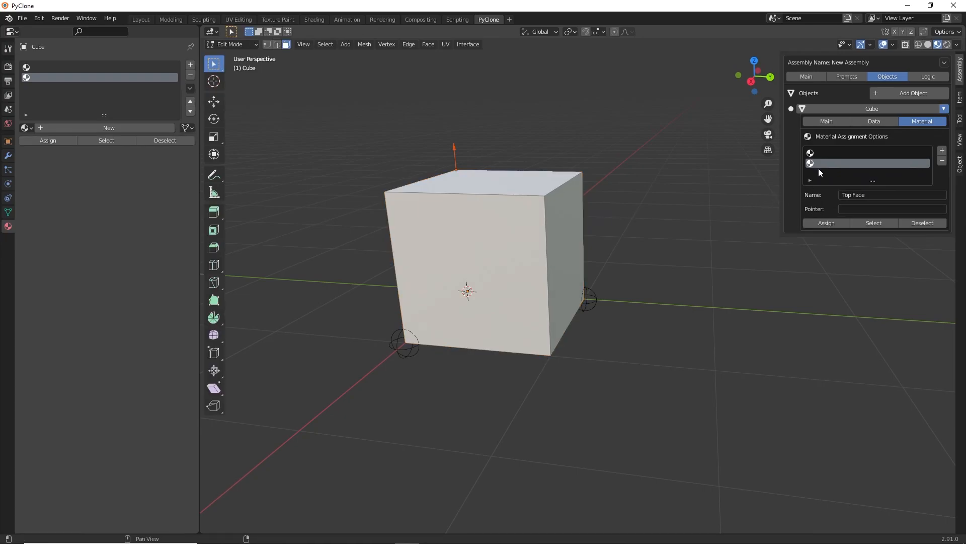
{"action": "left_click", "coordinate": [499, 181]}
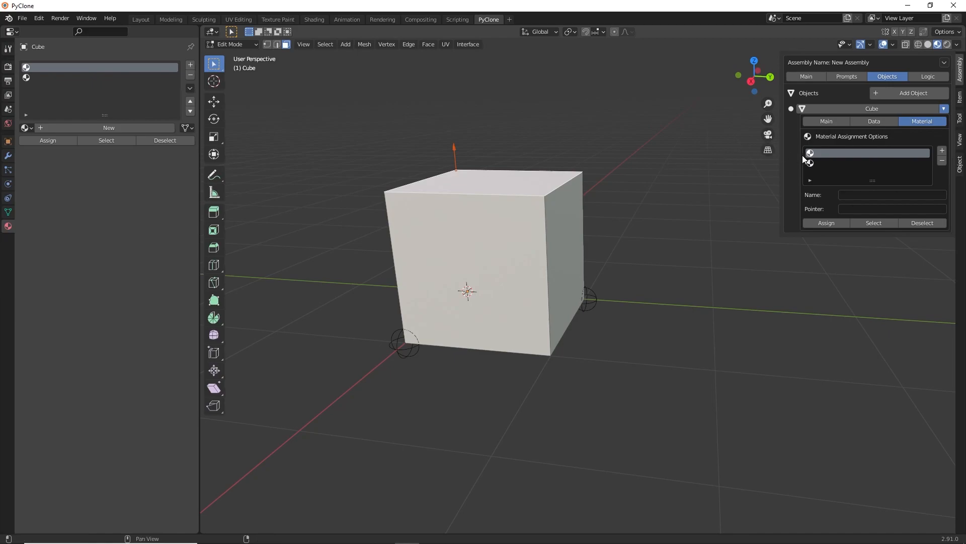
{"action": "left_click", "coordinate": [819, 164]}
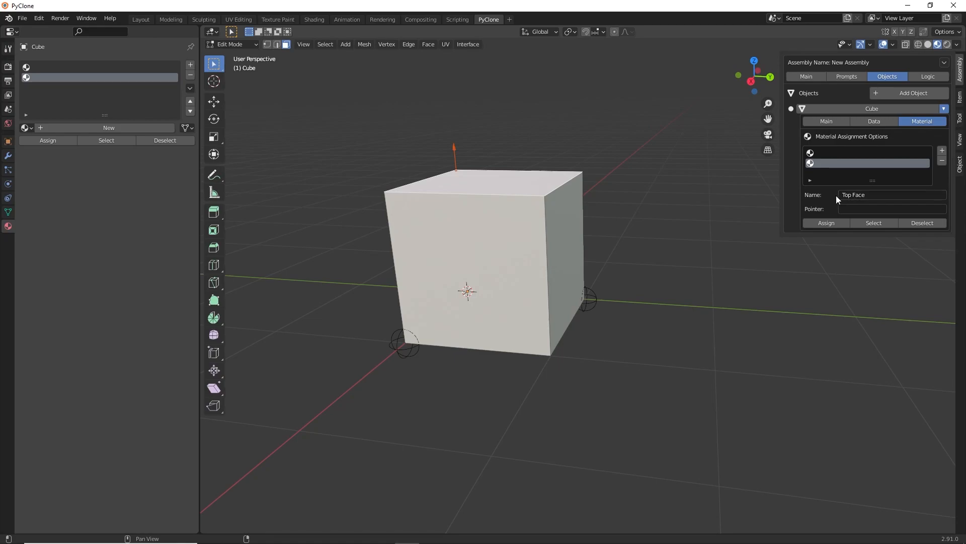
{"action": "key", "text": "Tab"}
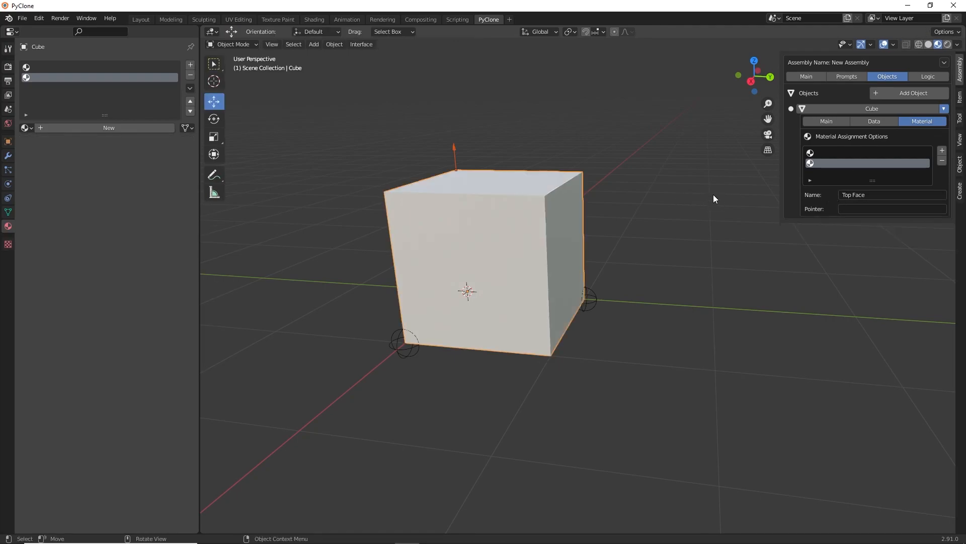
Step: Check the Top Face slot's pointer field, and open the Home Builder material pointers from a File Browser area to examine them
{"action": "left_click", "coordinate": [854, 209]}
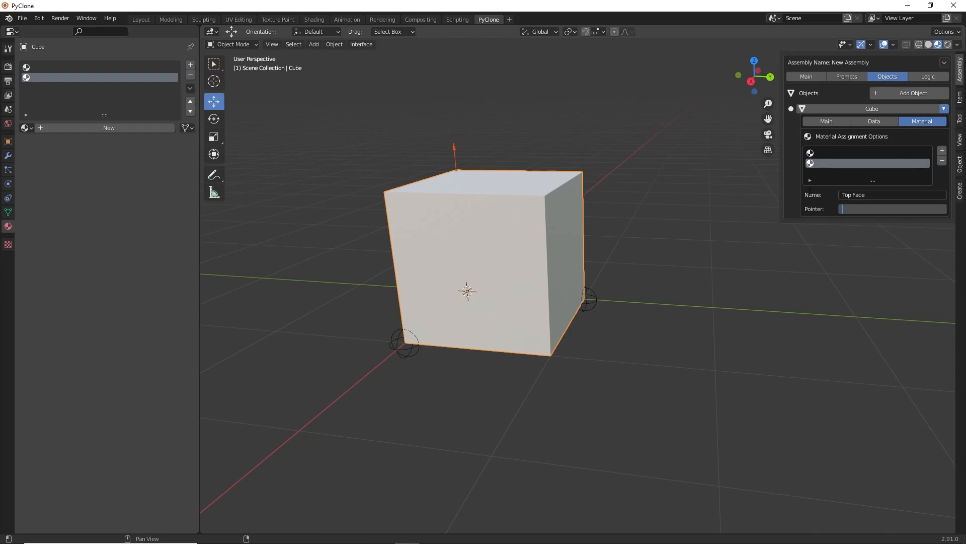
{"action": "left_click", "coordinate": [780, 205]}
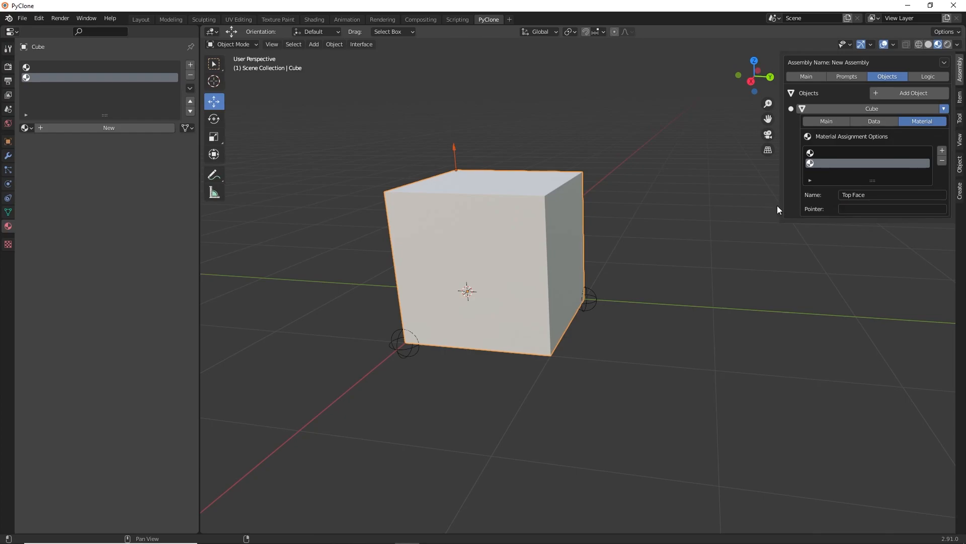
{"action": "left_click", "coordinate": [9, 32]}
{"action": "left_click", "coordinate": [312, 82]}
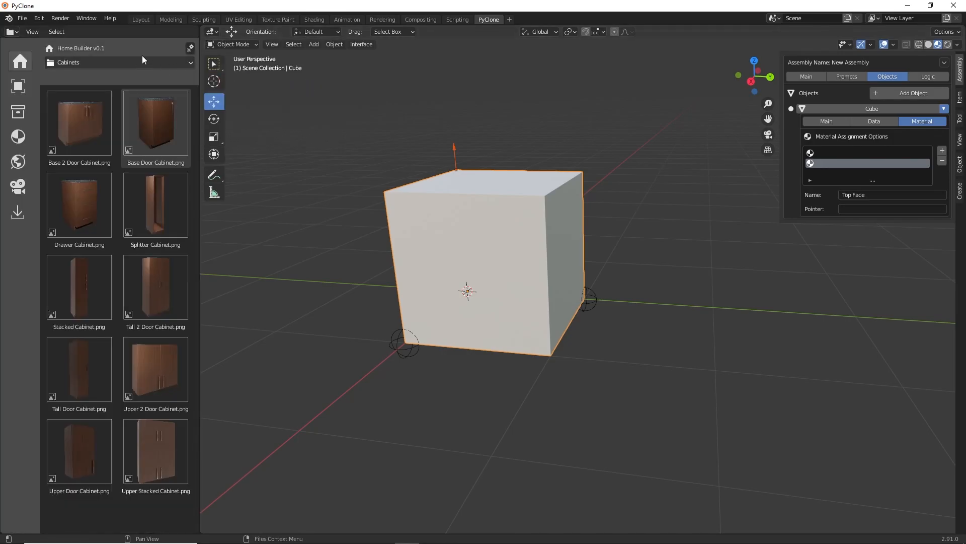
{"action": "left_click", "coordinate": [190, 48]}
{"action": "left_click", "coordinate": [110, 71]}
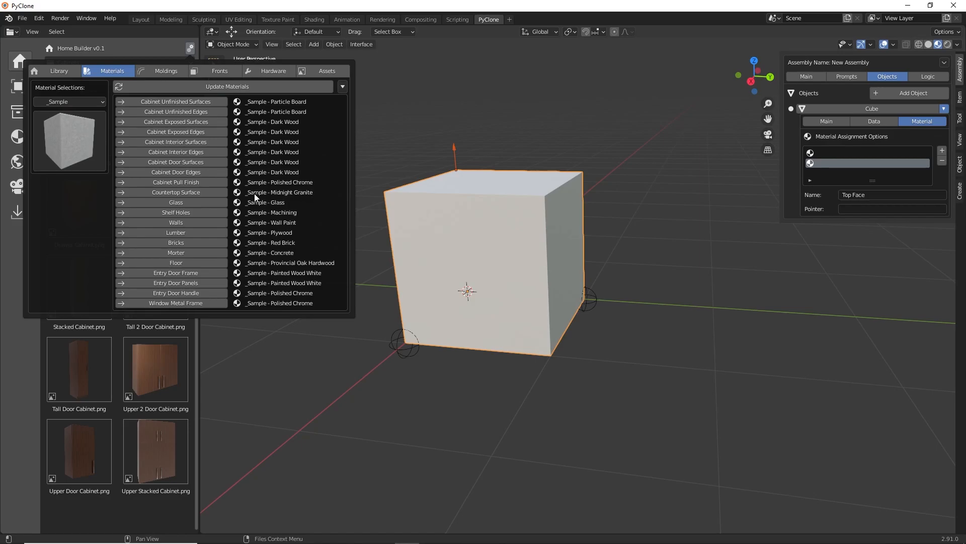
Step: Browse the material categories and sample materials available for the Home Builder pointers
{"action": "left_click", "coordinate": [80, 101]}
{"action": "left_click", "coordinate": [75, 102]}
{"action": "left_click", "coordinate": [65, 102]}
{"action": "left_click", "coordinate": [65, 102]}
{"action": "left_click", "coordinate": [71, 143]}
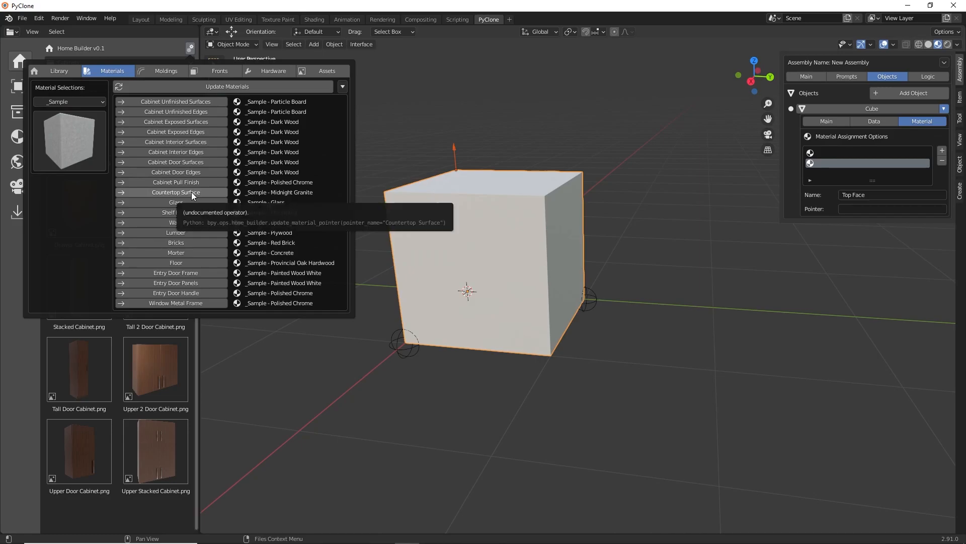
Step: Set the Top Face slot's pointer to Countertop Surface, and update the materials from the Home Builder pointers
{"action": "left_click", "coordinate": [865, 209]}
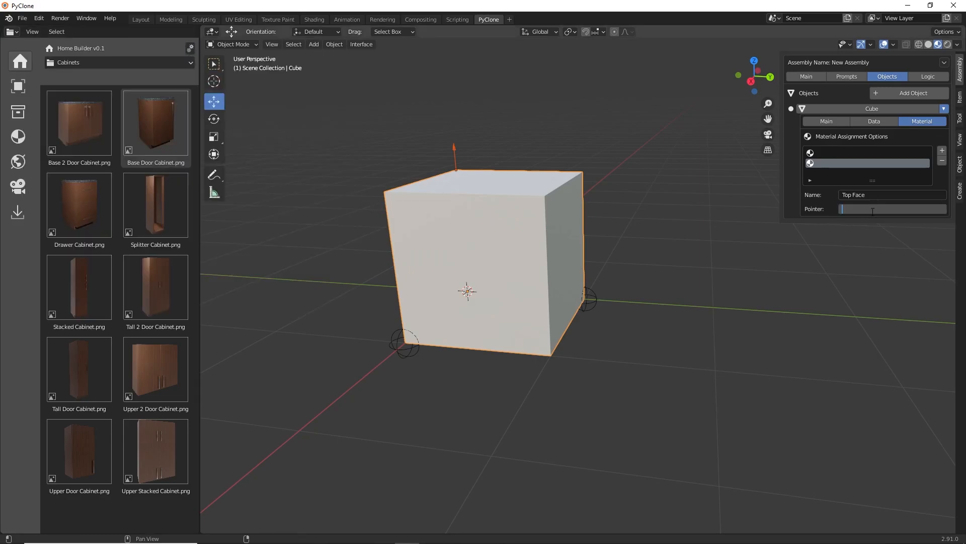
{"action": "type", "text": "Countertop Surface"}
{"action": "key", "text": "Return"}
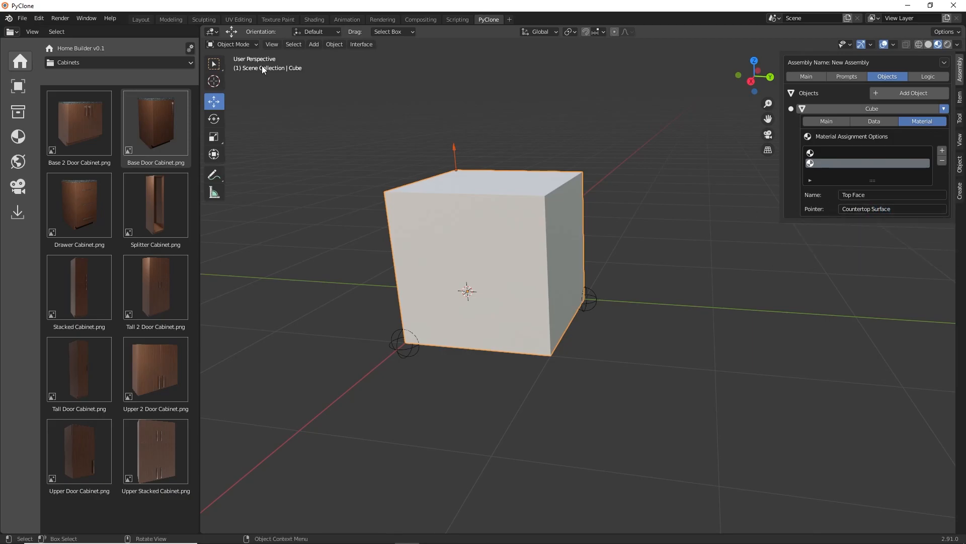
{"action": "left_click", "coordinate": [190, 48]}
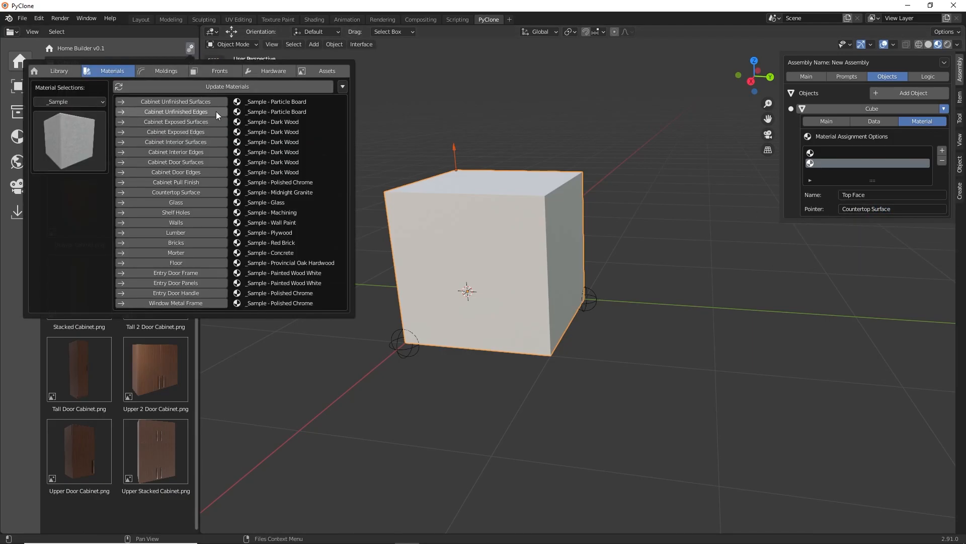
{"action": "left_click", "coordinate": [234, 87]}
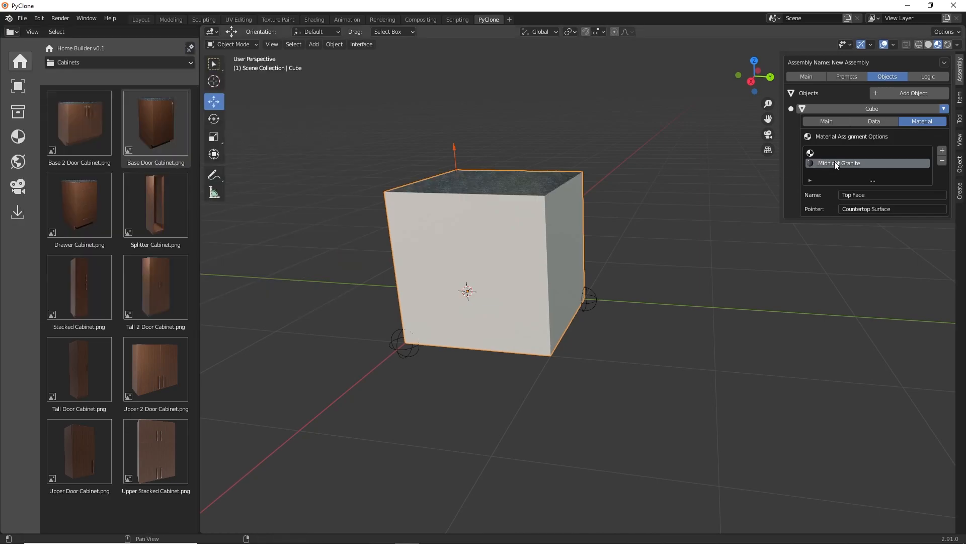
{"action": "middle_click_drag", "start_coordinate": [540, 192], "coordinate": [612, 207]}
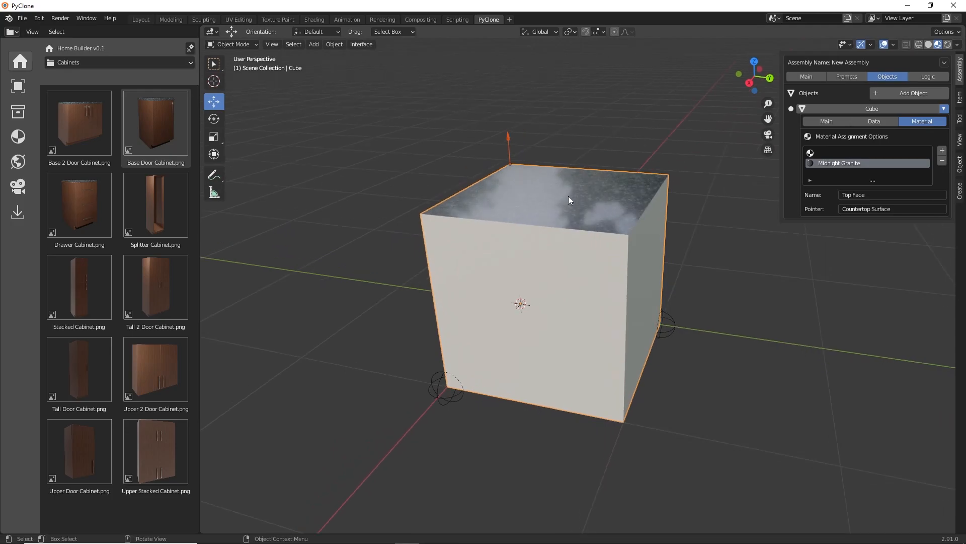
Step: Assign the sample Polished Chrome material to the Countertop Surface pointer and update the materials
{"action": "left_click", "coordinate": [191, 49]}
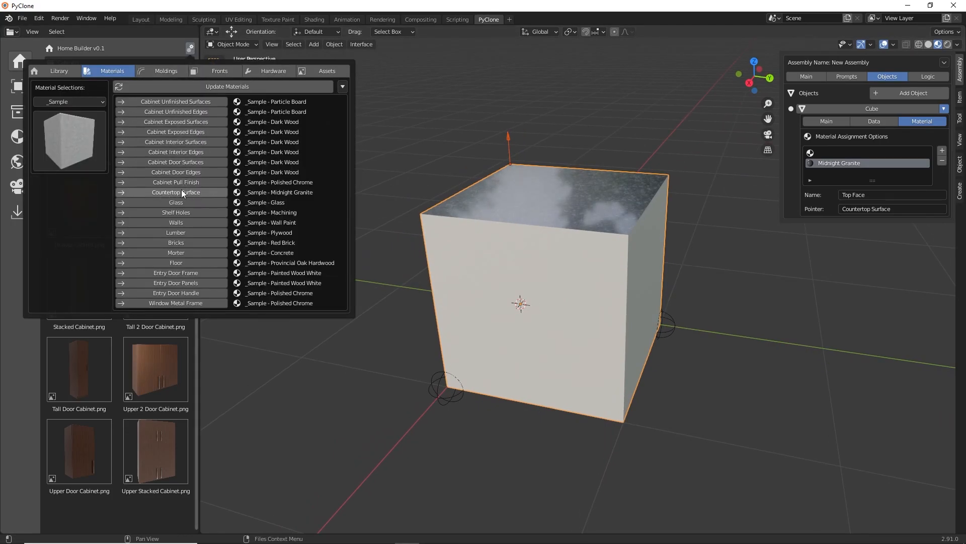
{"action": "left_click", "coordinate": [80, 144]}
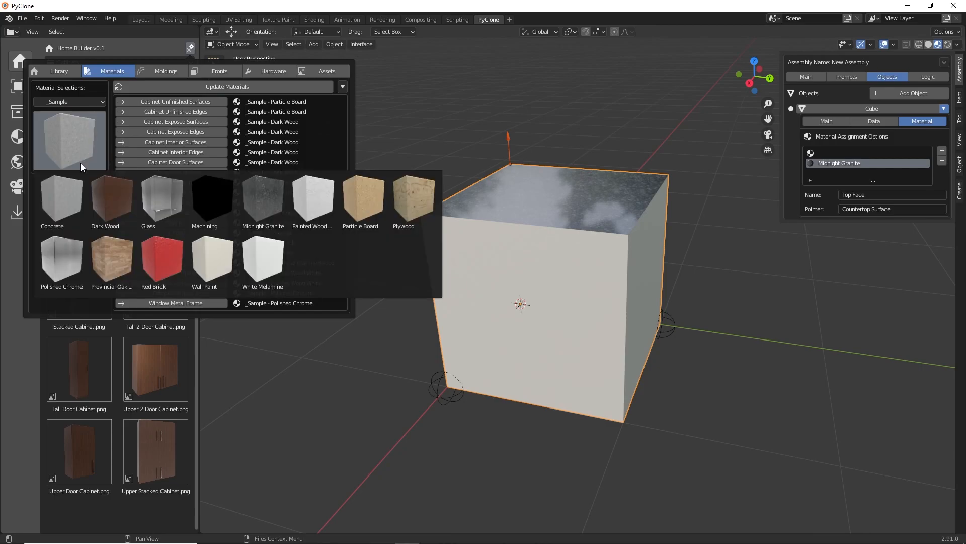
{"action": "left_click", "coordinate": [68, 260]}
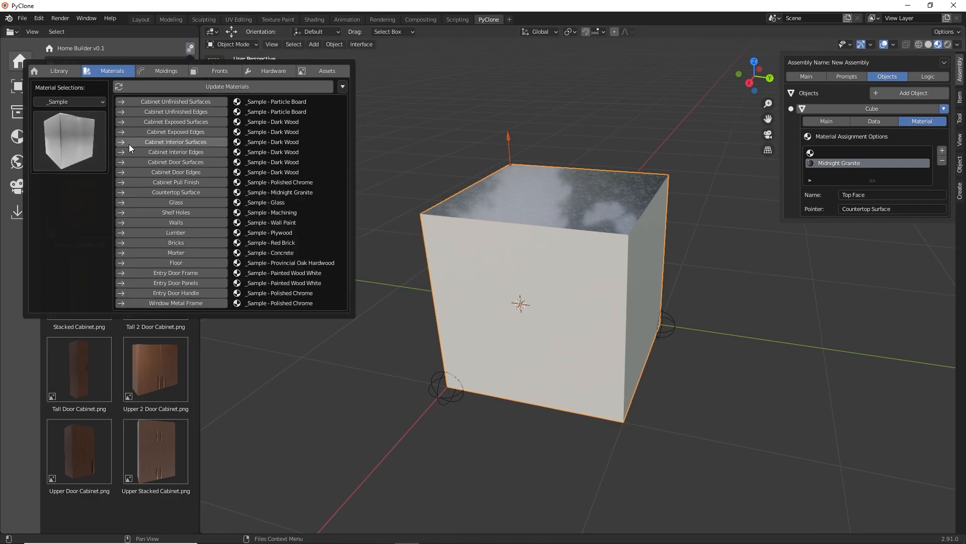
{"action": "left_click", "coordinate": [190, 194]}
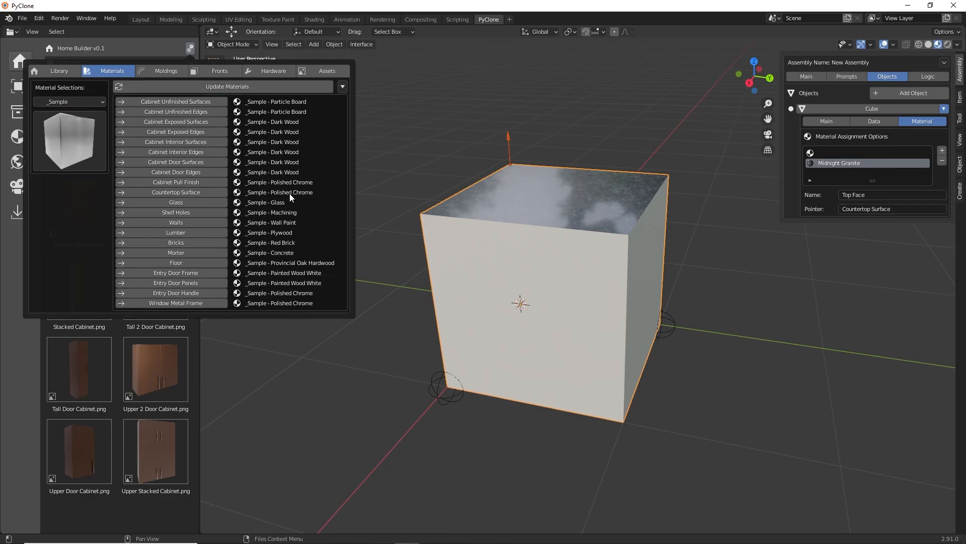
{"action": "left_click", "coordinate": [249, 89]}
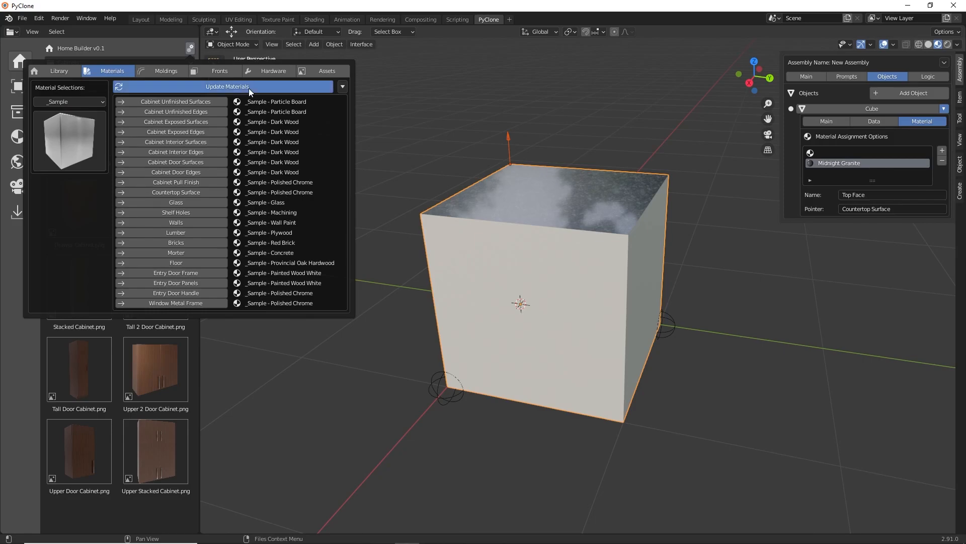
{"action": "middle_click_drag", "start_coordinate": [497, 170], "coordinate": [522, 194]}
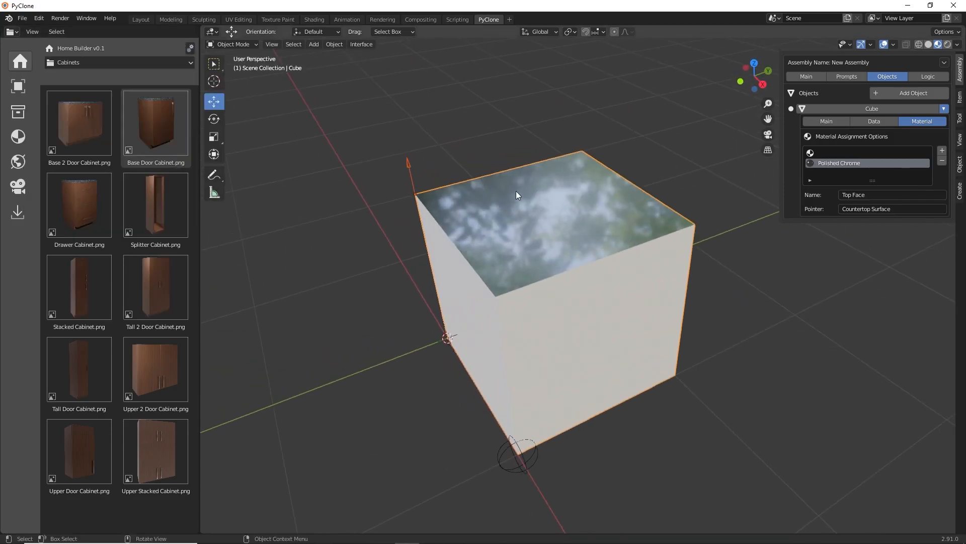
{"action": "middle_click_drag", "start_coordinate": [578, 219], "coordinate": [569, 210]}
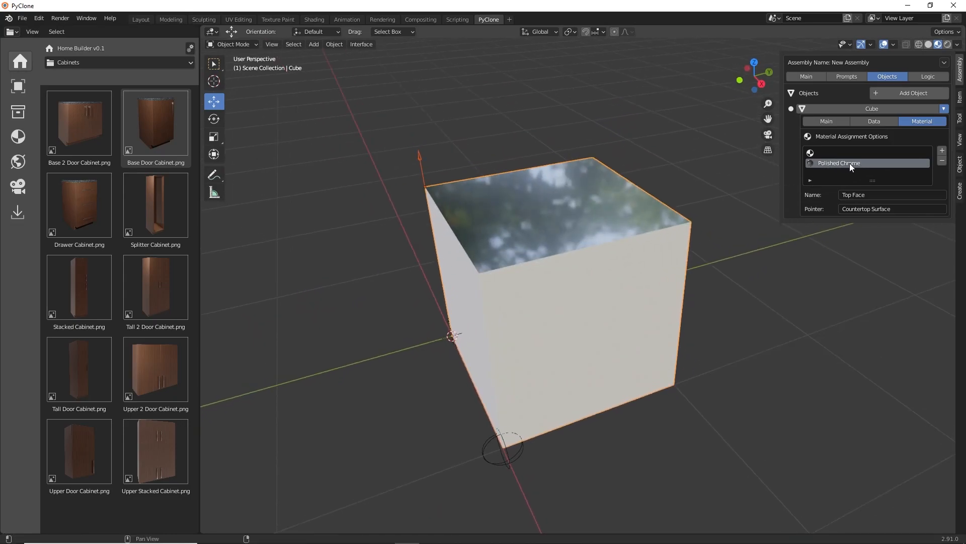
Step: Collapse the Cube's object options and view the object types offered for adding to the assembly
{"action": "left_click", "coordinate": [934, 111]}
{"action": "left_click", "coordinate": [901, 94]}
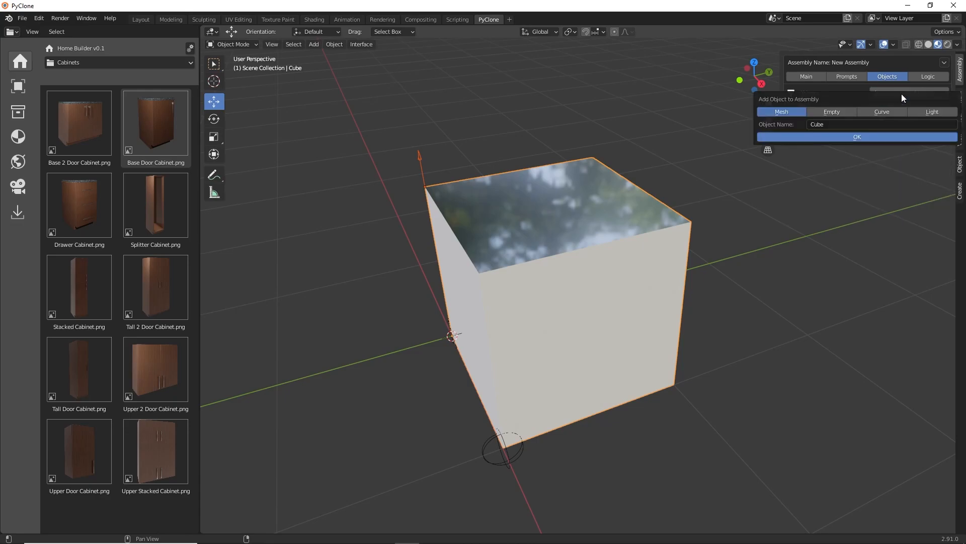
{"action": "left_click", "coordinate": [856, 90]}
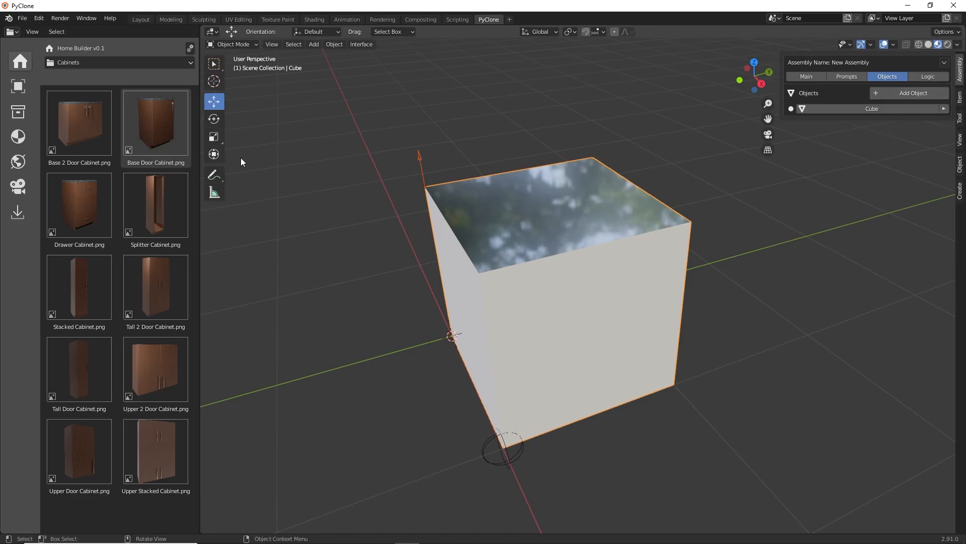
Step: Switch the File Browser area to the Outliner, and add a monkey mesh placed clear of the cube
{"action": "left_click", "coordinate": [12, 31]}
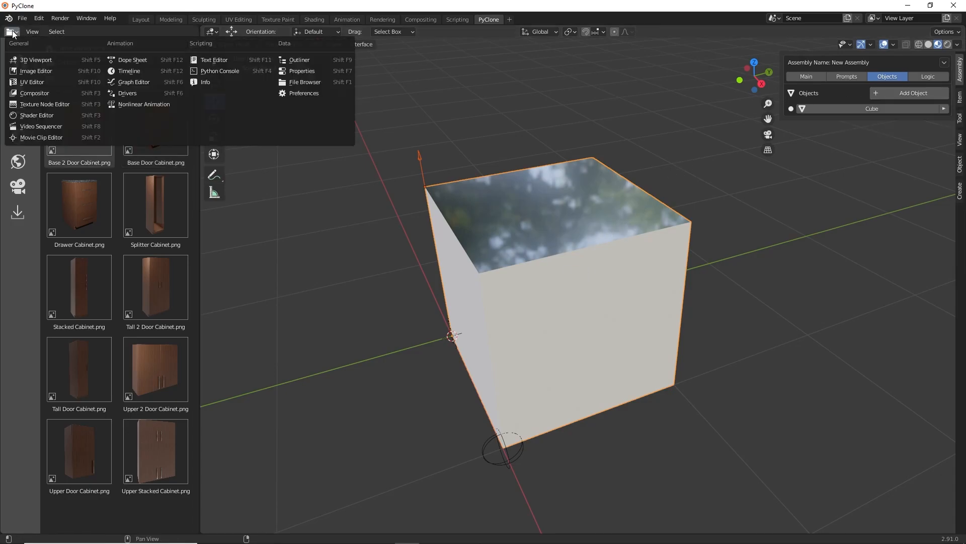
{"action": "left_click", "coordinate": [290, 62]}
{"action": "left_click", "coordinate": [331, 185]}
{"action": "key", "text": "shift+a"}
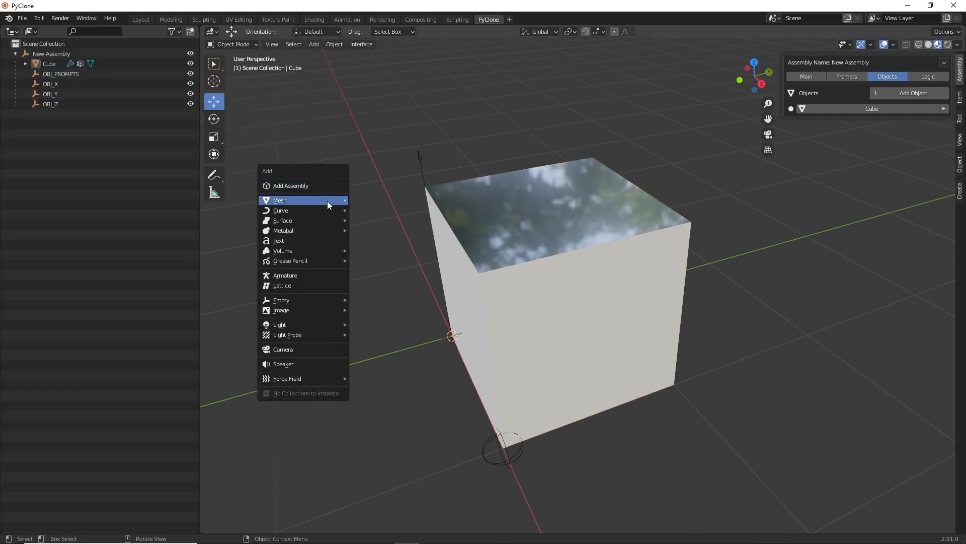
{"action": "mouse_move", "coordinate": [328, 198]}
{"action": "left_click", "coordinate": [386, 295]}
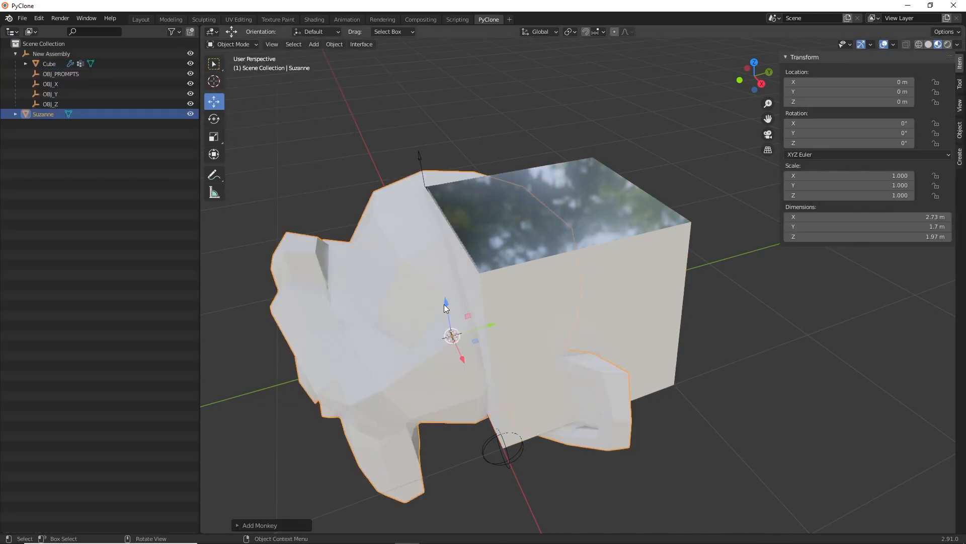
{"action": "left_click", "coordinate": [417, 192]}
{"action": "middle_click_drag", "start_coordinate": [417, 192], "coordinate": [334, 186]}
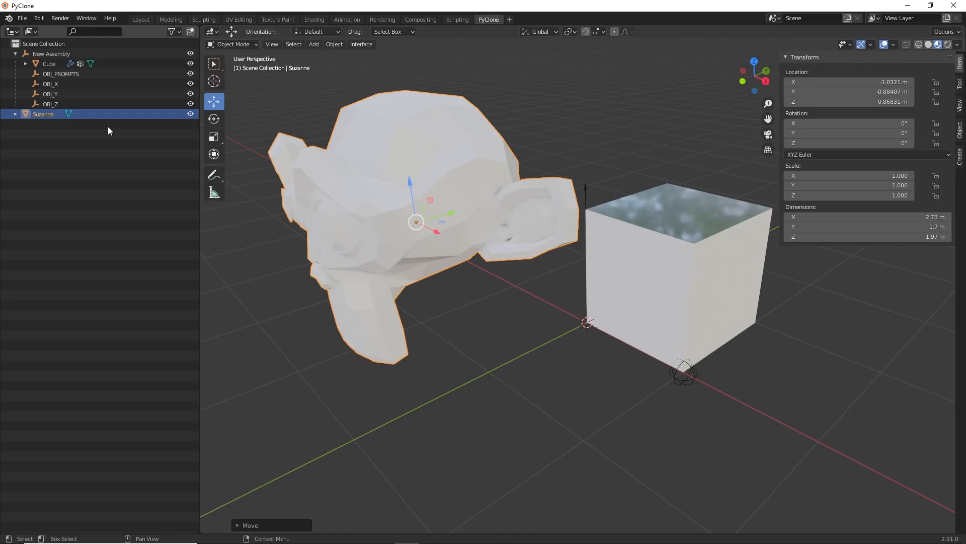
Step: Parent Suzanne to New Assembly in the Outliner, and alternate the selection between Cube and Suzanne in the assembly's objects list
{"action": "left_click_drag", "start_coordinate": [43, 115], "coordinate": [43, 54]}
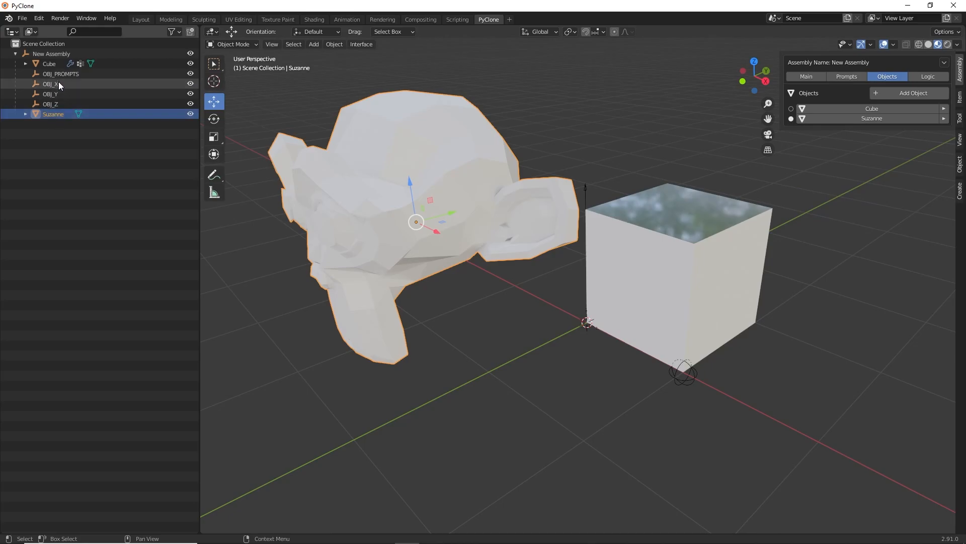
{"action": "left_click", "coordinate": [847, 109]}
{"action": "left_click", "coordinate": [855, 116]}
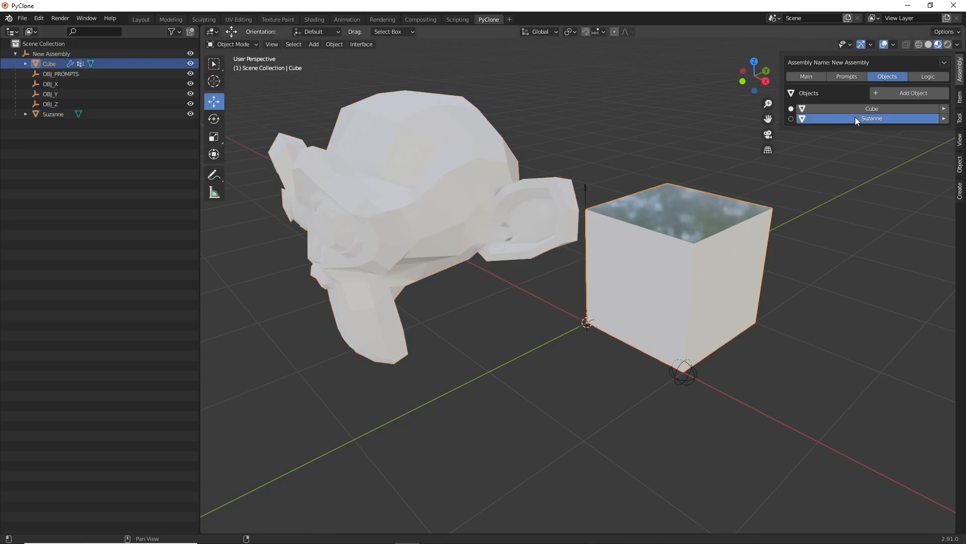
{"action": "left_click", "coordinate": [853, 108]}
{"action": "left_click", "coordinate": [854, 117]}
{"action": "left_click", "coordinate": [853, 108]}
{"action": "left_click", "coordinate": [853, 116]}
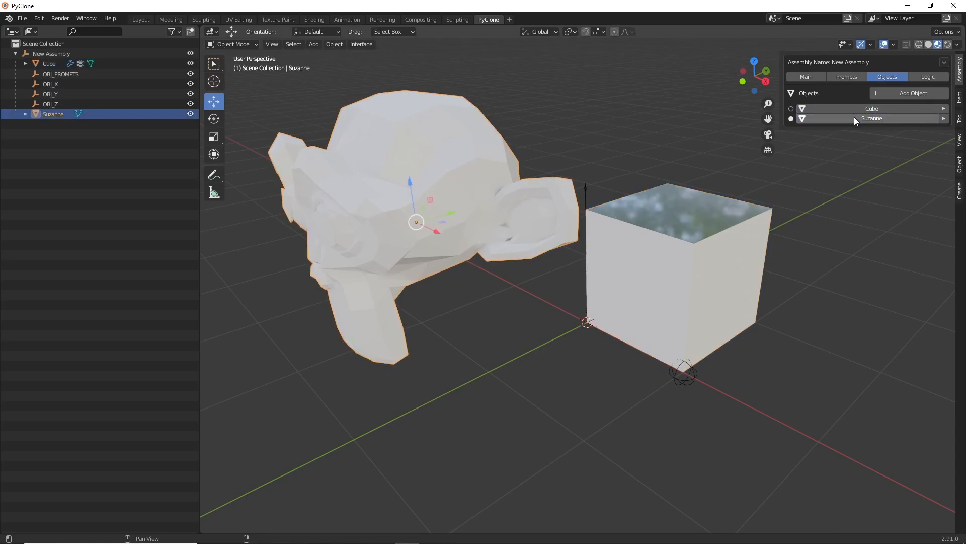
Step: Delete Suzanne and make the Cube the selected object, centred in the viewport
{"action": "key", "text": "x"}
{"action": "left_click", "coordinate": [475, 174]}
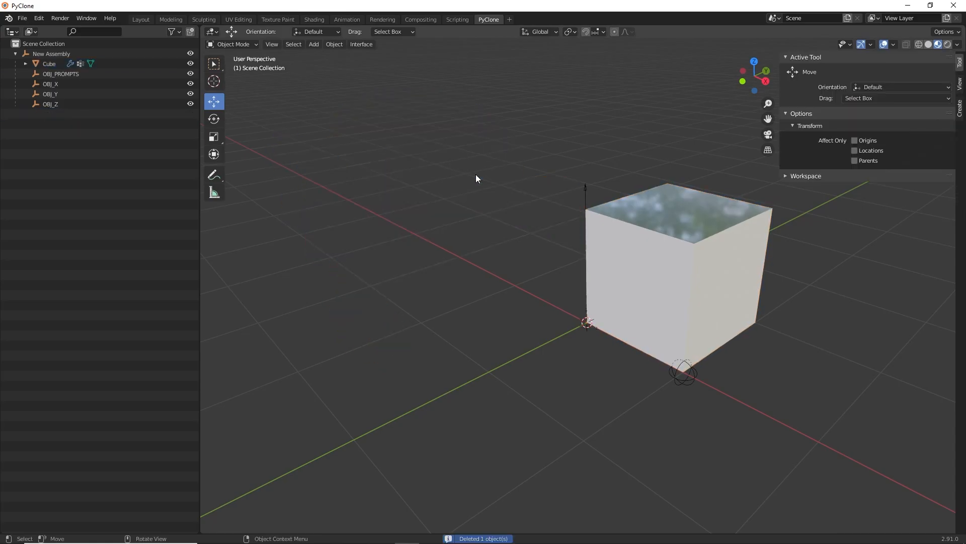
{"action": "left_click", "coordinate": [693, 225]}
{"action": "key", "text": "KP_Decimal"}
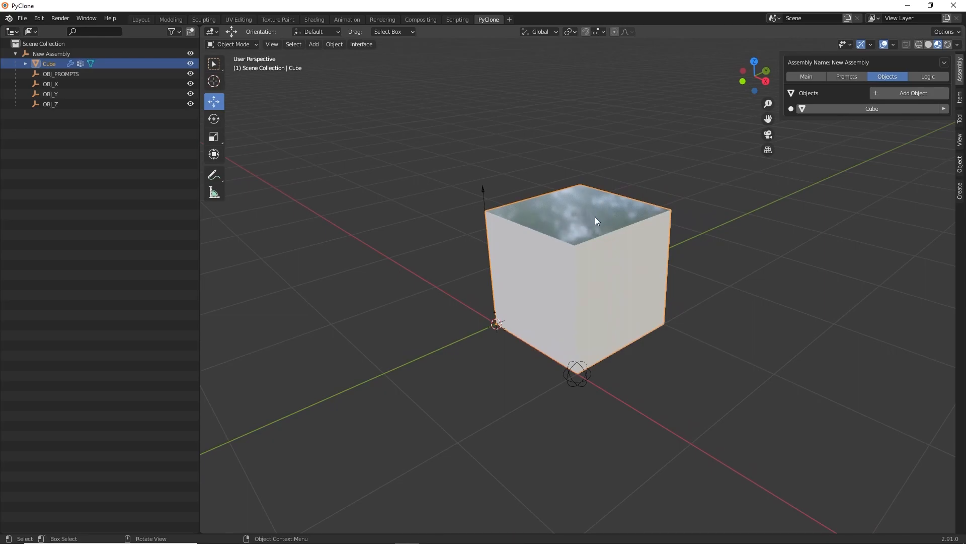
{"action": "scroll", "coordinate": [595, 217], "scroll_direction": "up", "scroll_amount": 2}
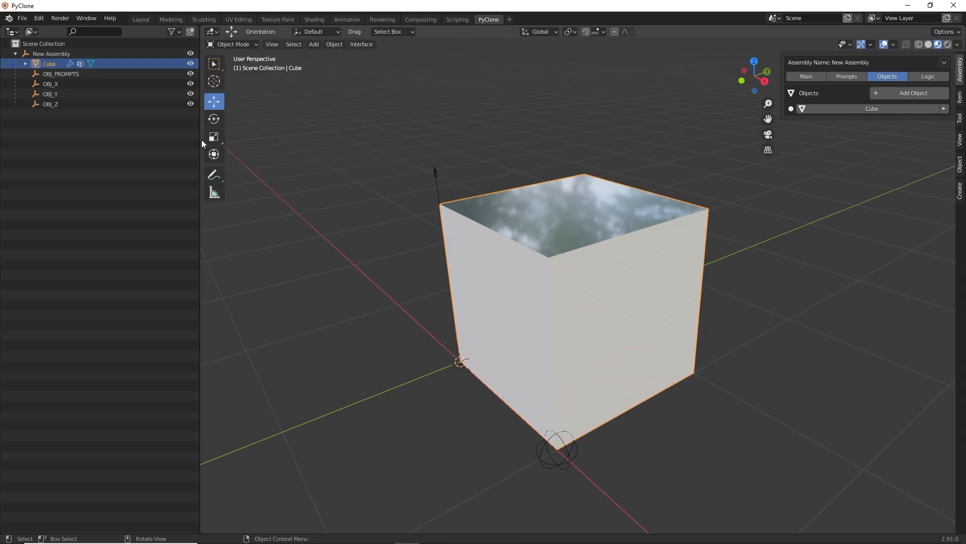
Step: Switch the Outliner area to the Properties editor and show the Cube's custom object properties
{"action": "left_click", "coordinate": [12, 31]}
{"action": "left_click", "coordinate": [302, 71]}
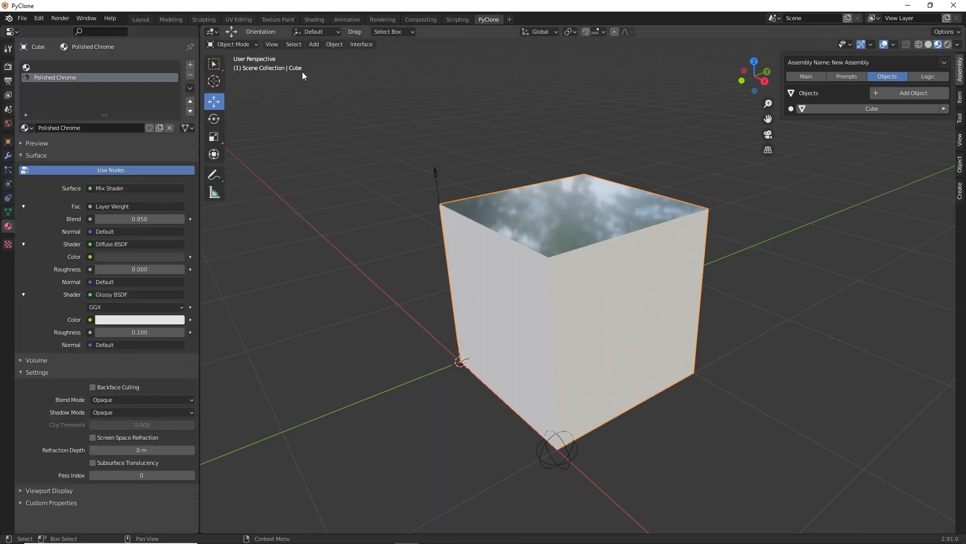
{"action": "left_click", "coordinate": [9, 142]}
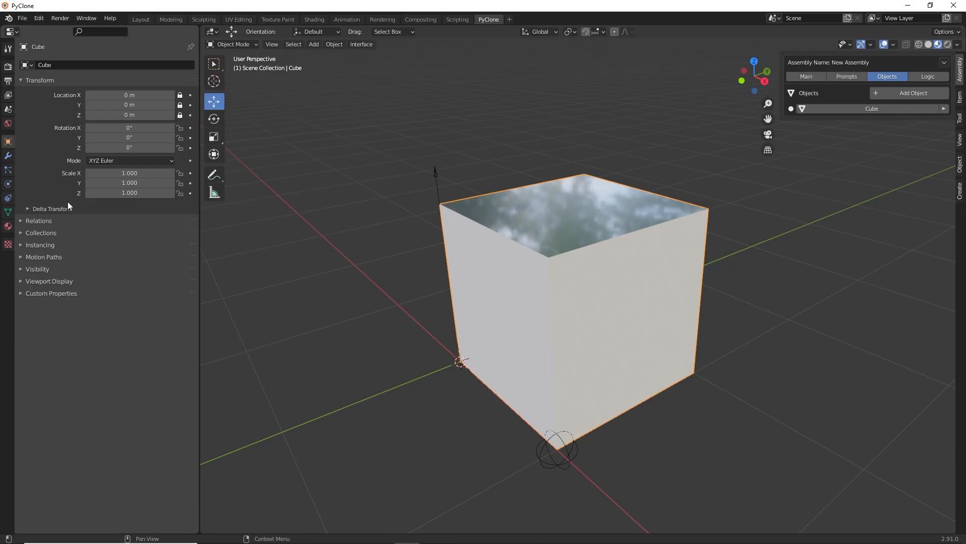
{"action": "left_click", "coordinate": [64, 294]}
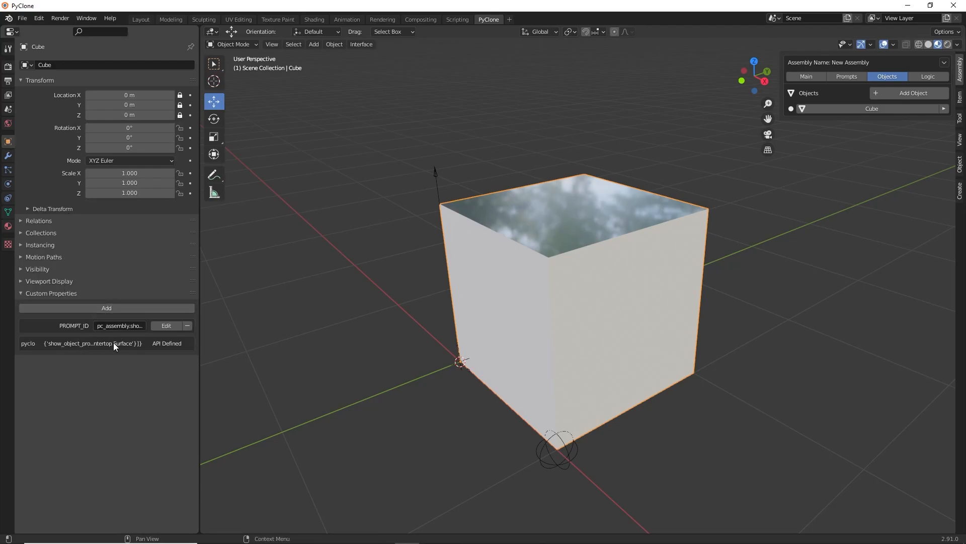
Step: Try adding a custom property named My Property to the Cube, and remove the added property
{"action": "left_click", "coordinate": [113, 309]}
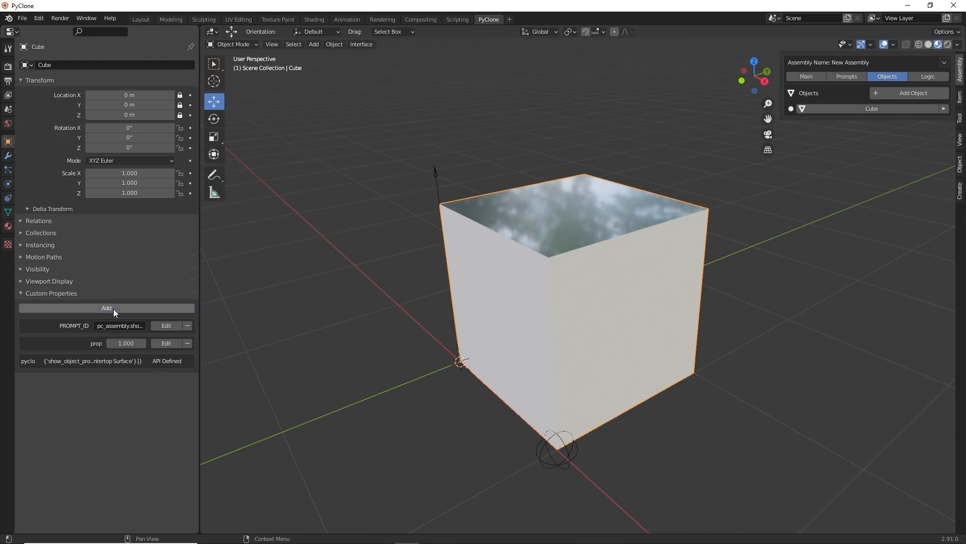
{"action": "left_click", "coordinate": [167, 344]}
{"action": "left_click", "coordinate": [179, 361]}
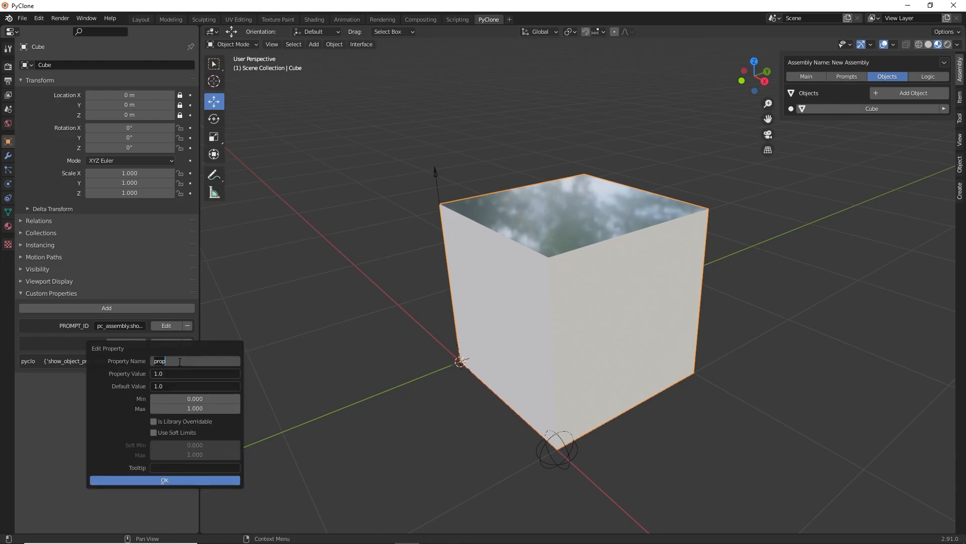
{"action": "type", "text": "My Property"}
{"action": "key", "text": "Return"}
{"action": "left_click", "coordinate": [71, 424]}
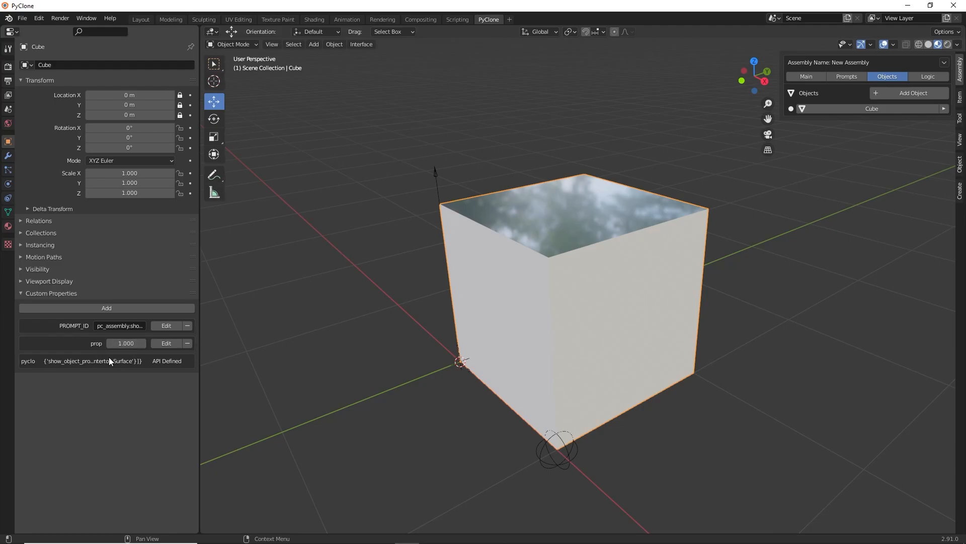
{"action": "left_click", "coordinate": [188, 343]}
Step: Add a Checkbox prompt named Hide to the assembly
{"action": "left_click", "coordinate": [844, 77]}
{"action": "left_click", "coordinate": [834, 94]}
{"action": "left_click", "coordinate": [855, 109]}
{"action": "key", "text": "Return"}
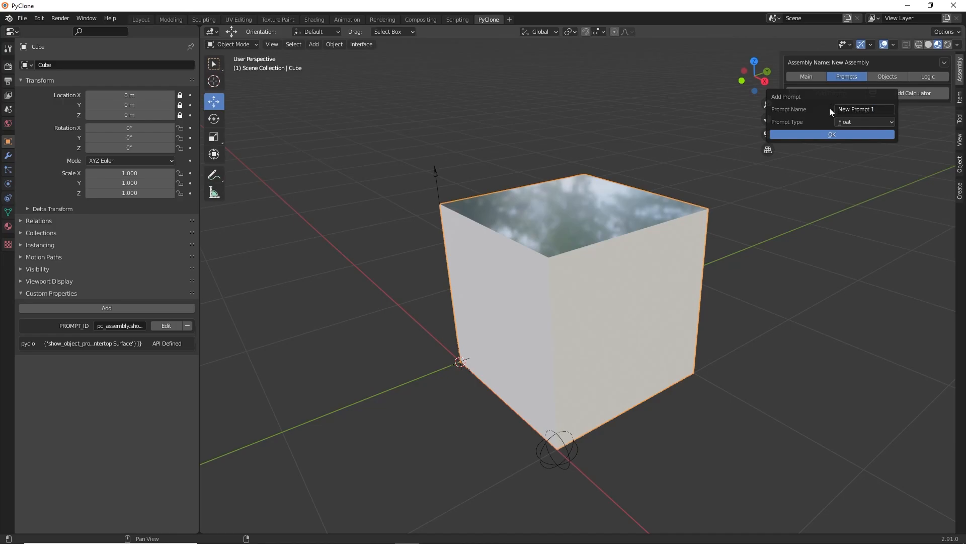
{"action": "left_click", "coordinate": [856, 122]}
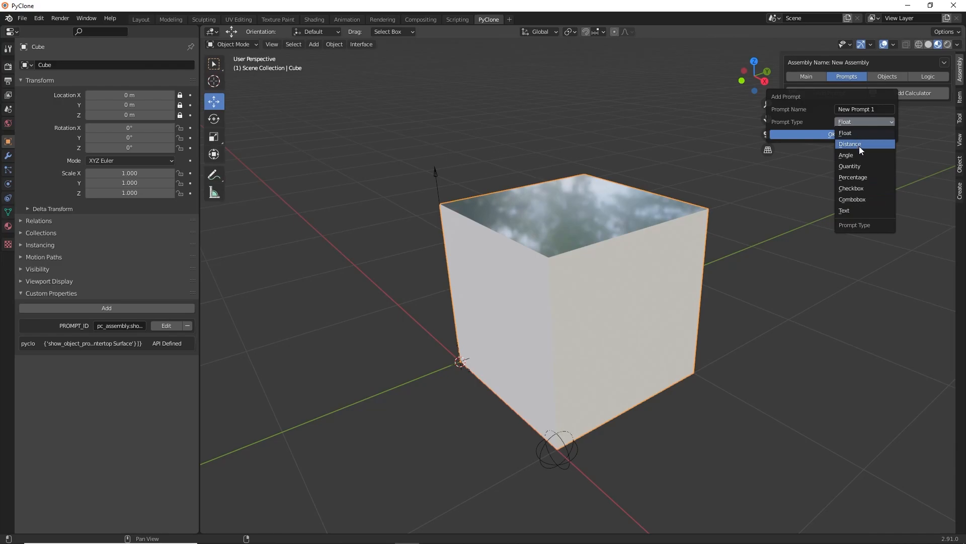
{"action": "left_click", "coordinate": [859, 188]}
{"action": "left_click", "coordinate": [872, 109]}
{"action": "type", "text": "Hide"}
{"action": "key", "text": "Return"}
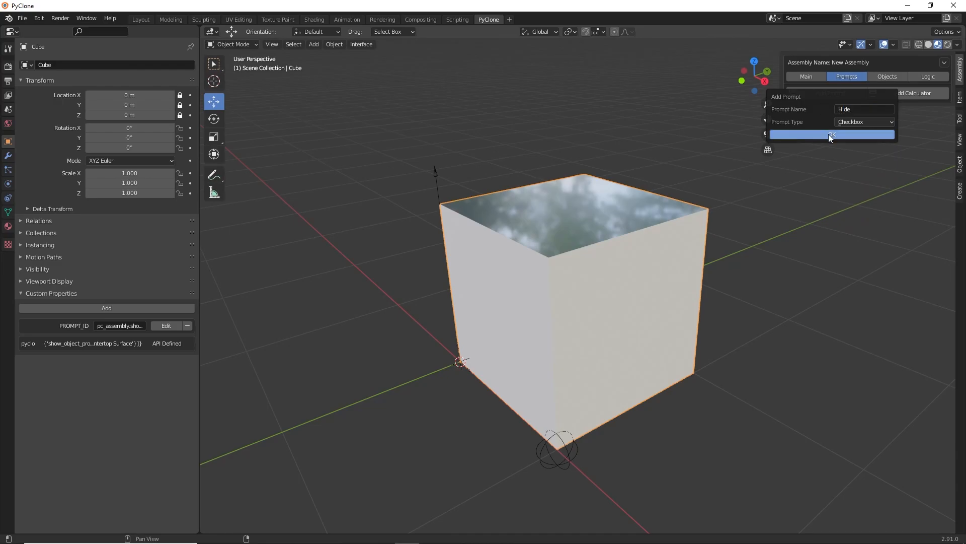
{"action": "left_click", "coordinate": [828, 134]}
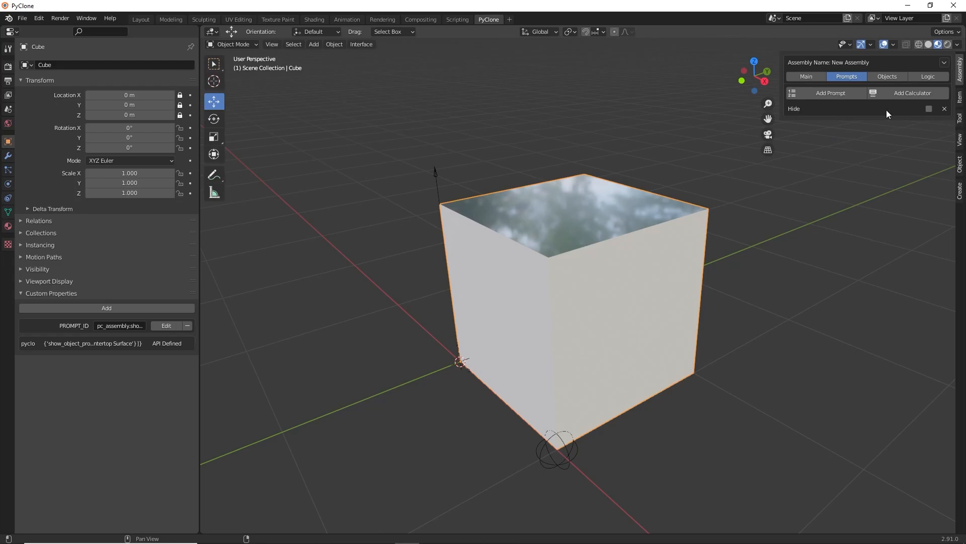
Step: Toggle the assembly's Hide prompt on and back off to try it out
{"action": "left_click", "coordinate": [928, 109]}
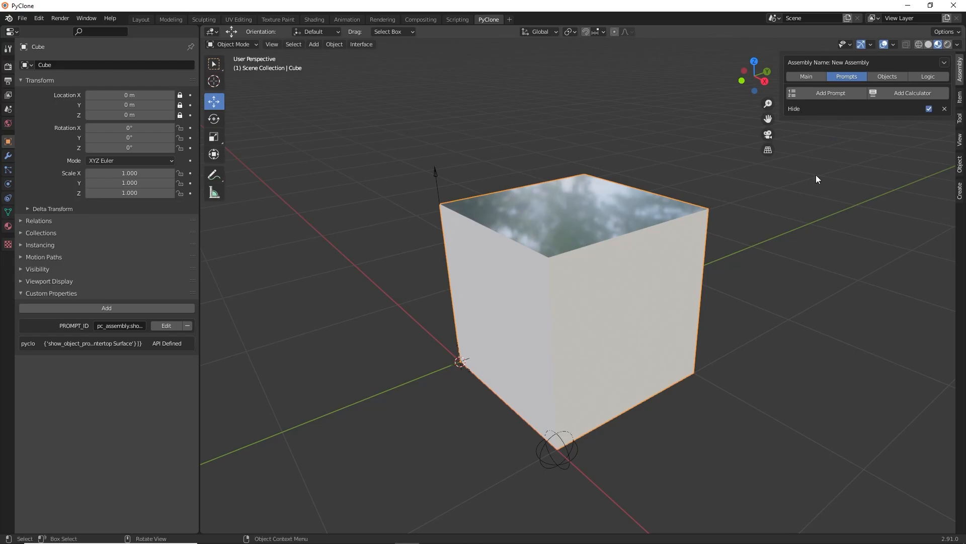
{"action": "left_click", "coordinate": [931, 110]}
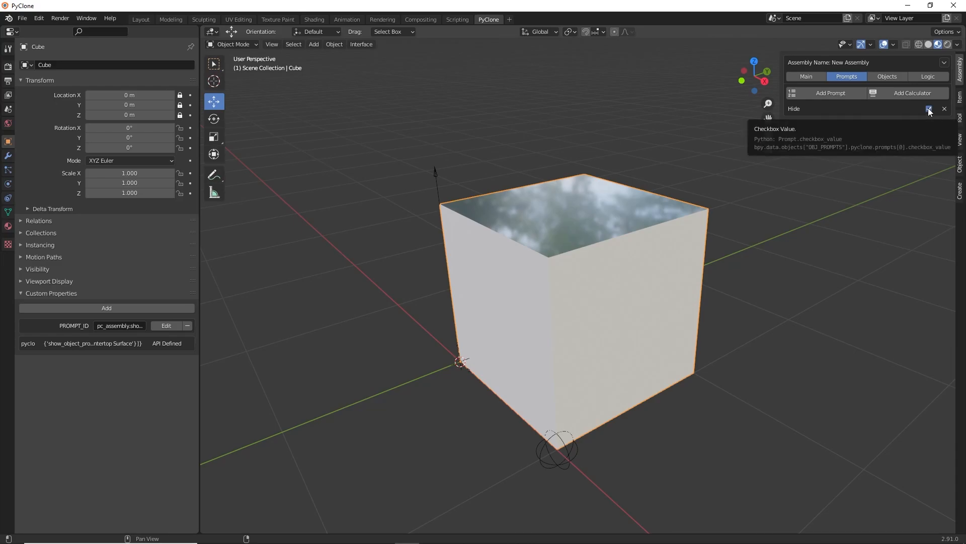
{"action": "left_click", "coordinate": [928, 109]}
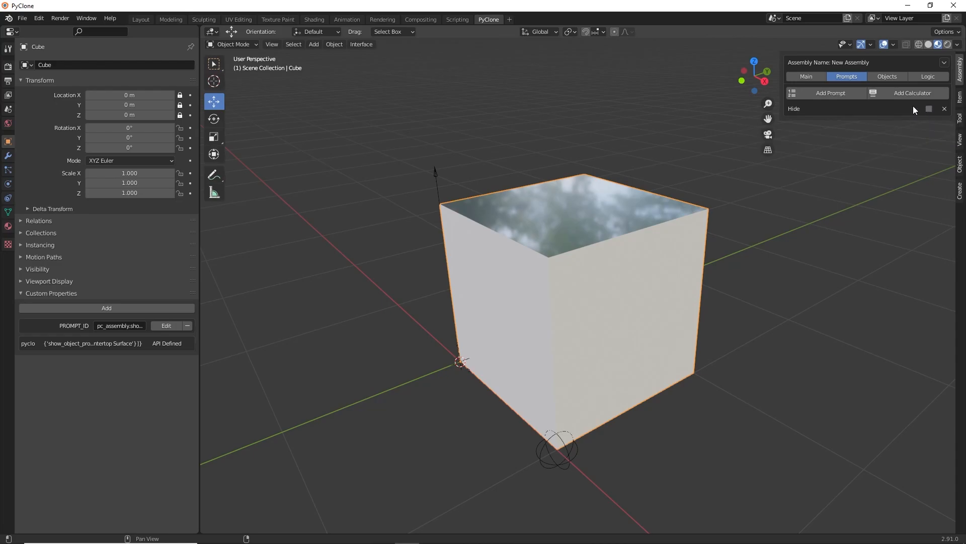
Step: Show the assembly's logic for the Selected Object, the Cube
{"action": "left_click", "coordinate": [930, 74]}
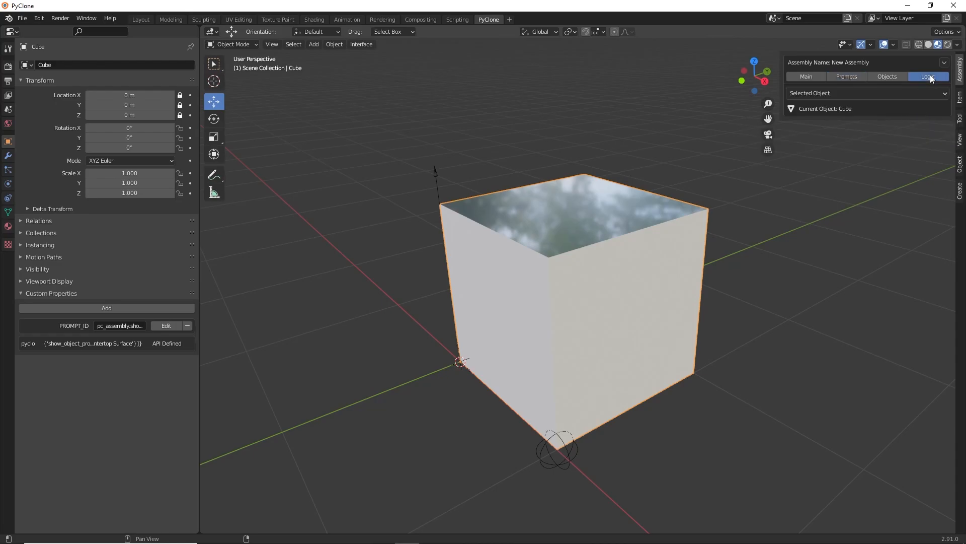
{"action": "left_click", "coordinate": [863, 92]}
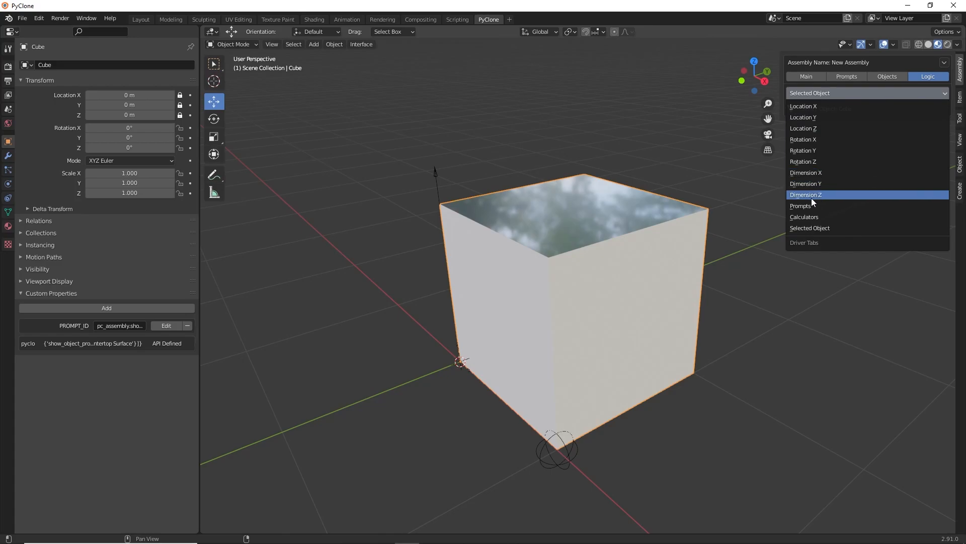
{"action": "left_click", "coordinate": [810, 227]}
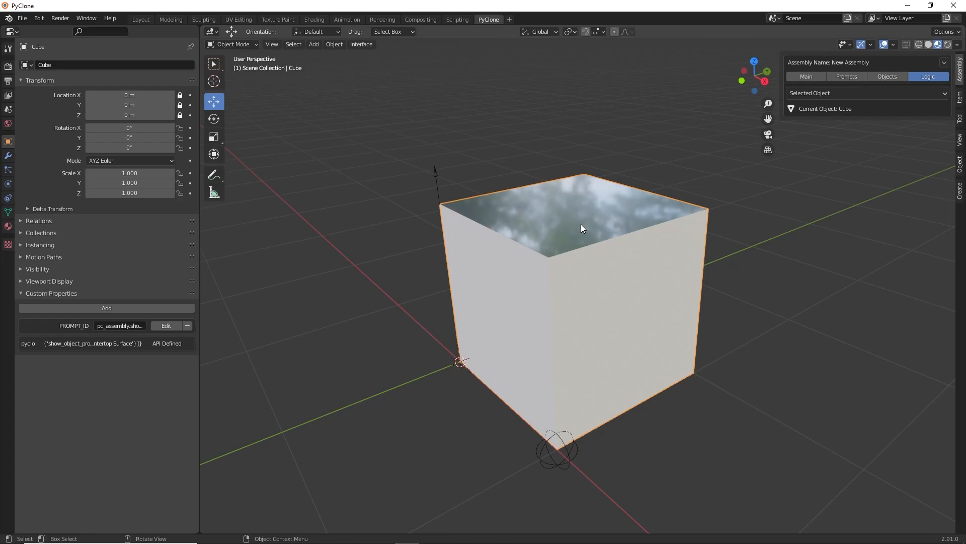
Step: Add a driver to the Cube's Disable in Viewports option in its main object settings
{"action": "left_click", "coordinate": [884, 75]}
{"action": "left_click", "coordinate": [944, 109]}
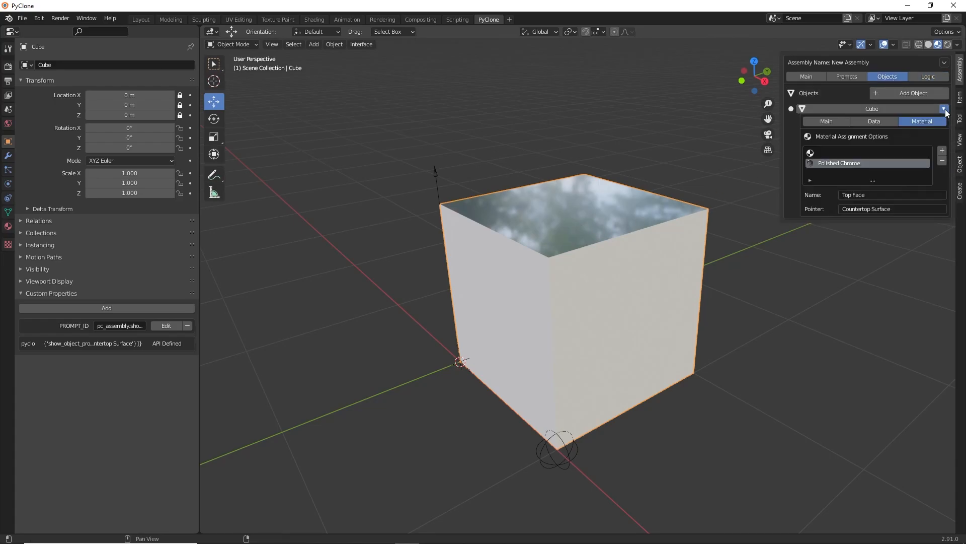
{"action": "left_click", "coordinate": [831, 121]}
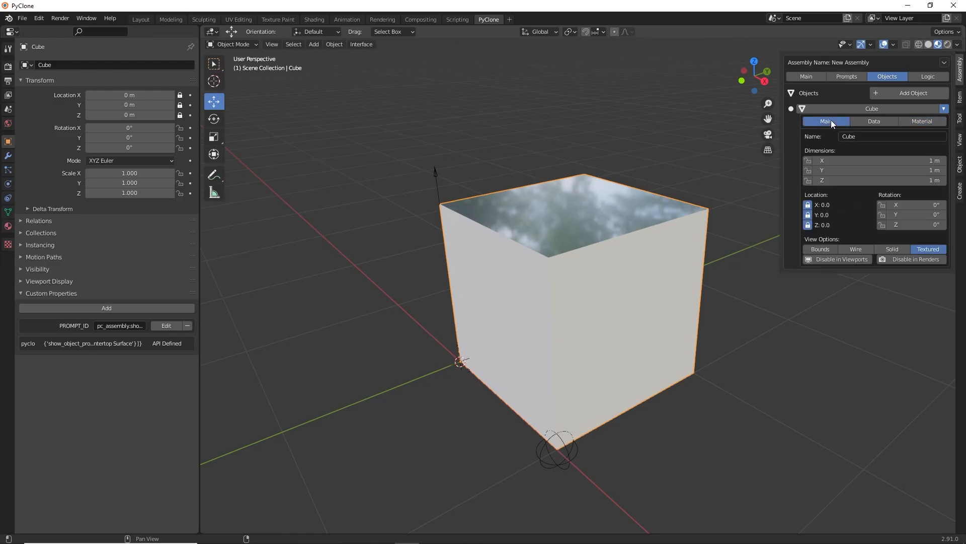
{"action": "left_click", "coordinate": [832, 259]}
{"action": "left_click", "coordinate": [834, 259]}
{"action": "left_click", "coordinate": [835, 259]}
{"action": "left_click", "coordinate": [833, 259]}
{"action": "right_click", "coordinate": [833, 259]}
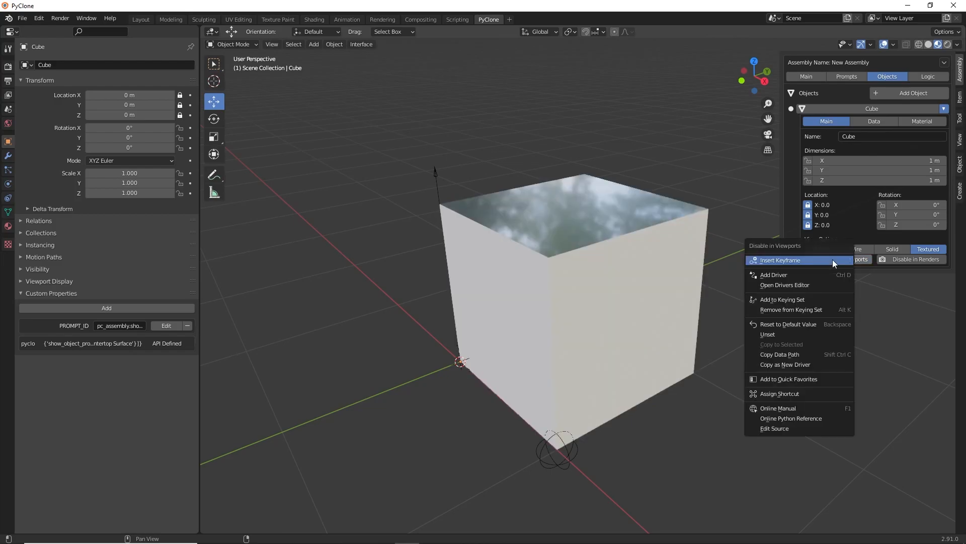
{"action": "left_click", "coordinate": [802, 274]}
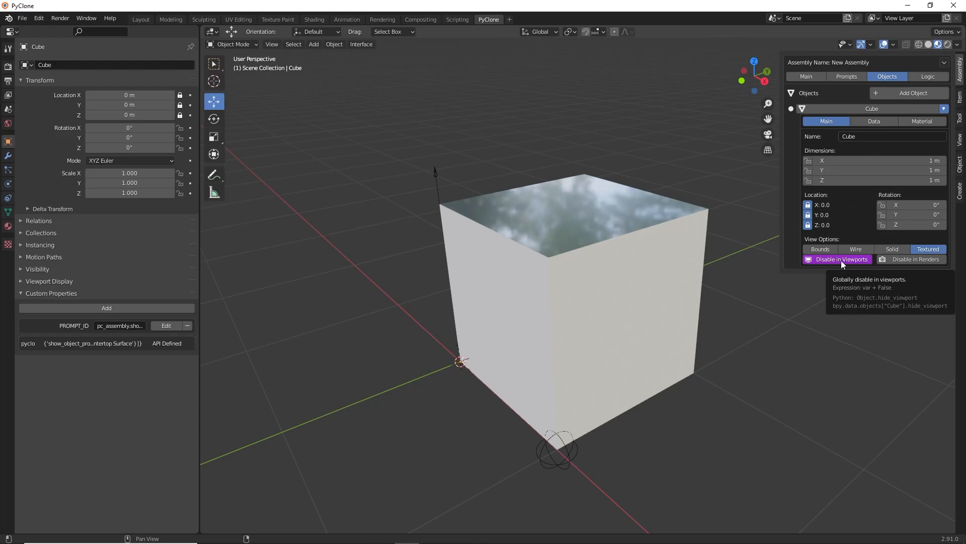
Step: Remove the default variable var from the Cube's hide_viewport driver
{"action": "left_click", "coordinate": [930, 77]}
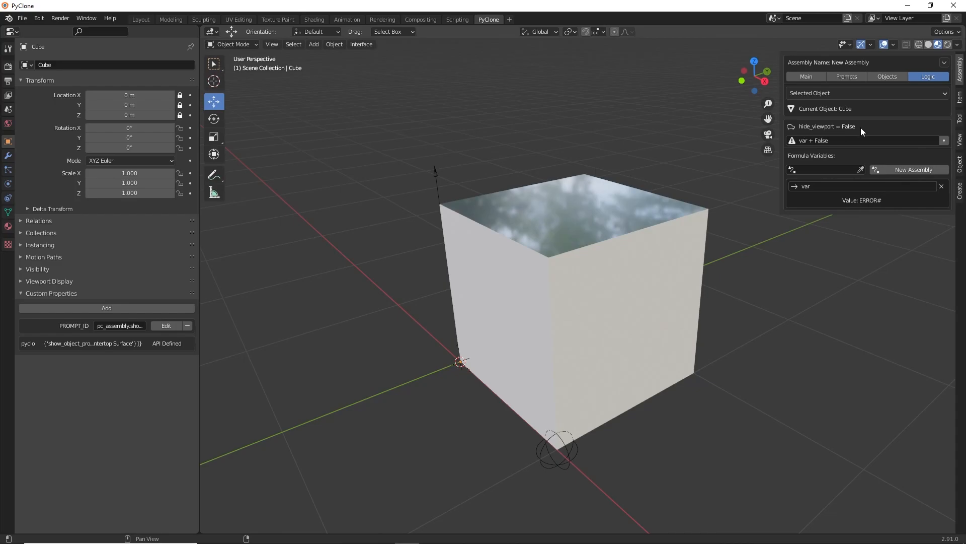
{"action": "left_click", "coordinate": [838, 141]}
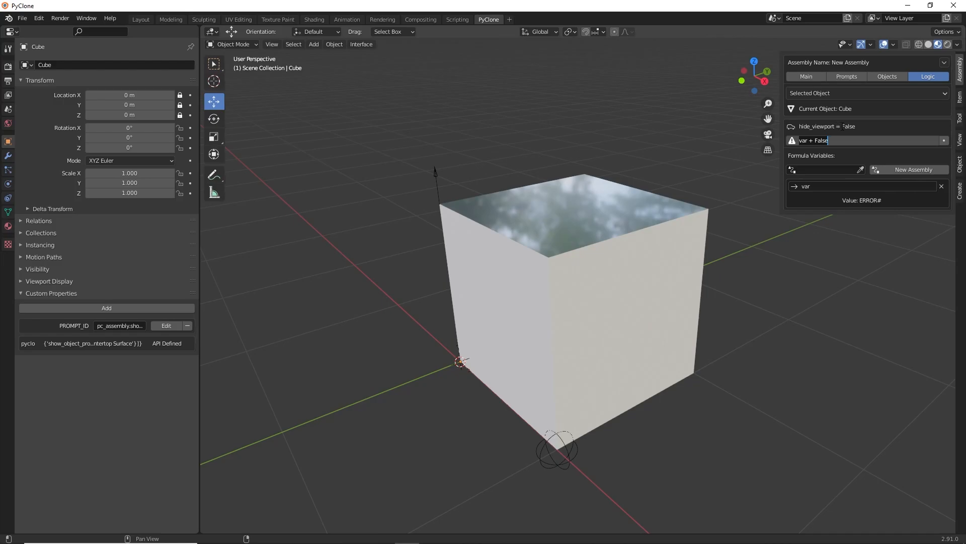
{"action": "key", "text": "Return"}
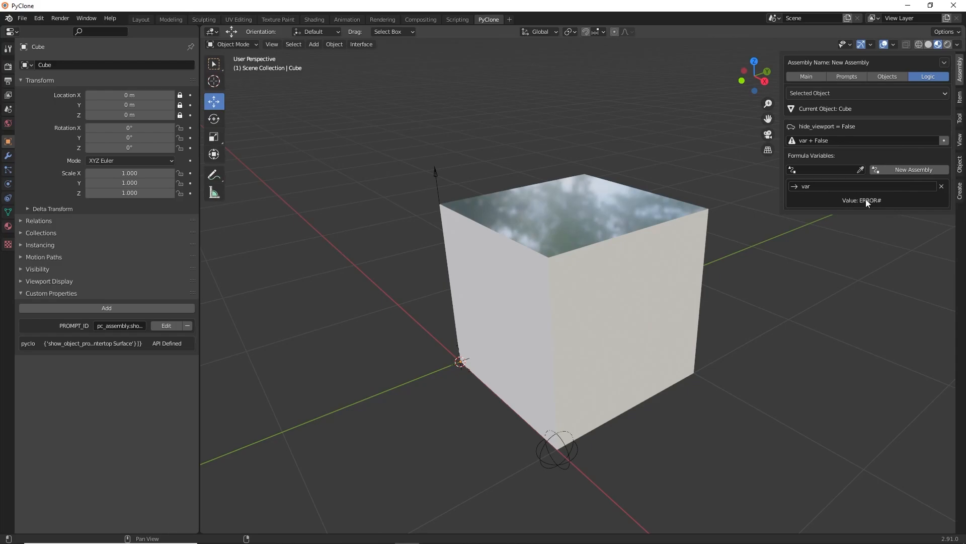
{"action": "left_click", "coordinate": [941, 185]}
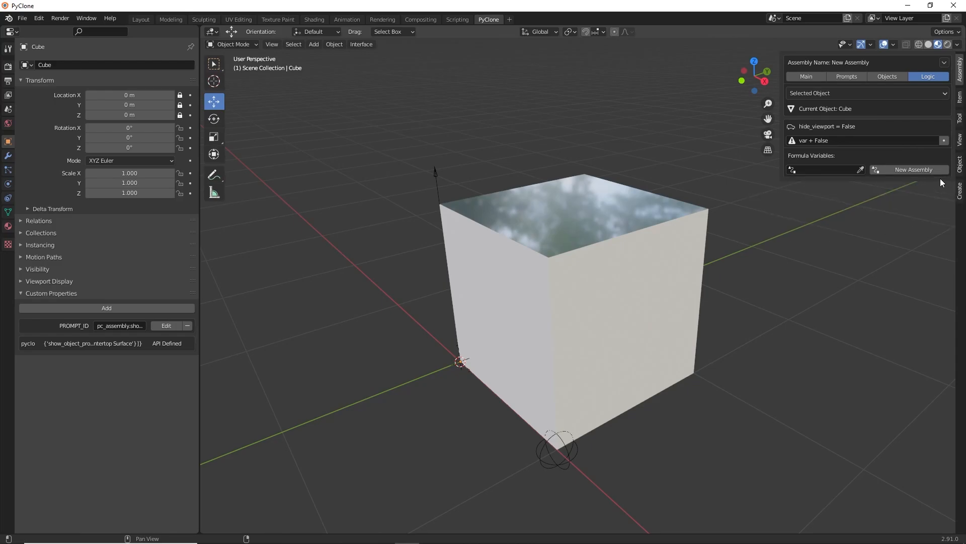
Step: Add the assembly's X Dimension and Hide prompt as variables of the hide_viewport driver
{"action": "left_click", "coordinate": [901, 168]}
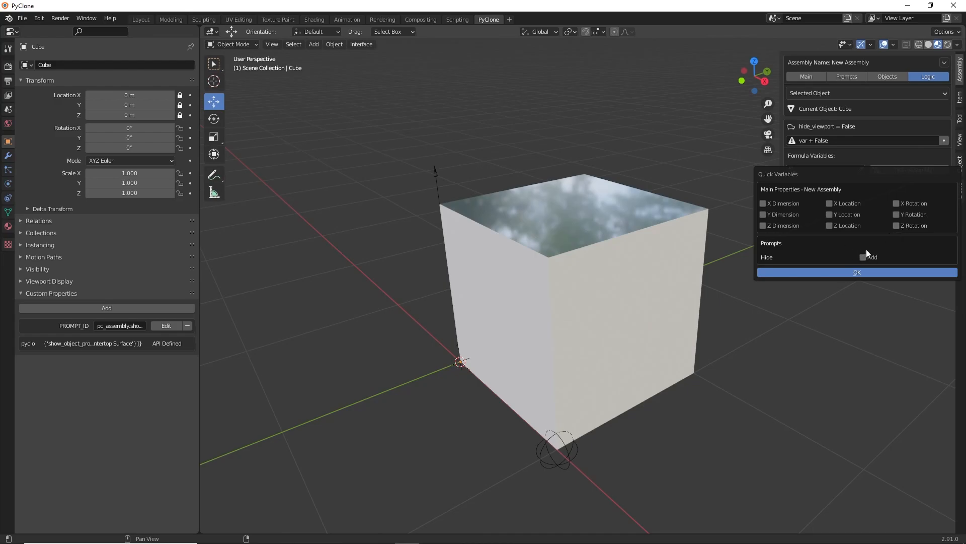
{"action": "left_click", "coordinate": [787, 204]}
{"action": "left_click", "coordinate": [862, 271]}
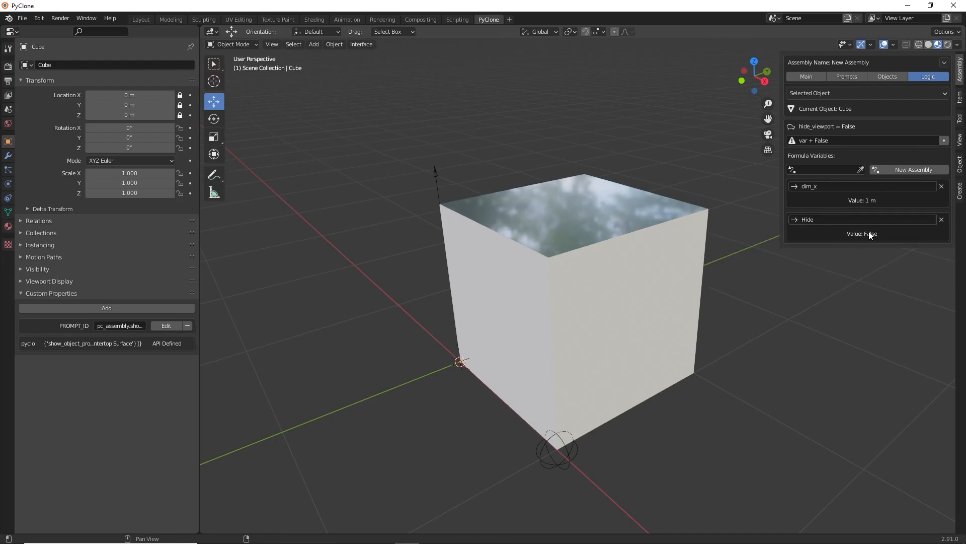
Step: Copy the Hide variable's name and use it as the hide_viewport driver's expression
{"action": "double_click", "coordinate": [823, 220]}
{"action": "key", "text": "ctrl+c"}
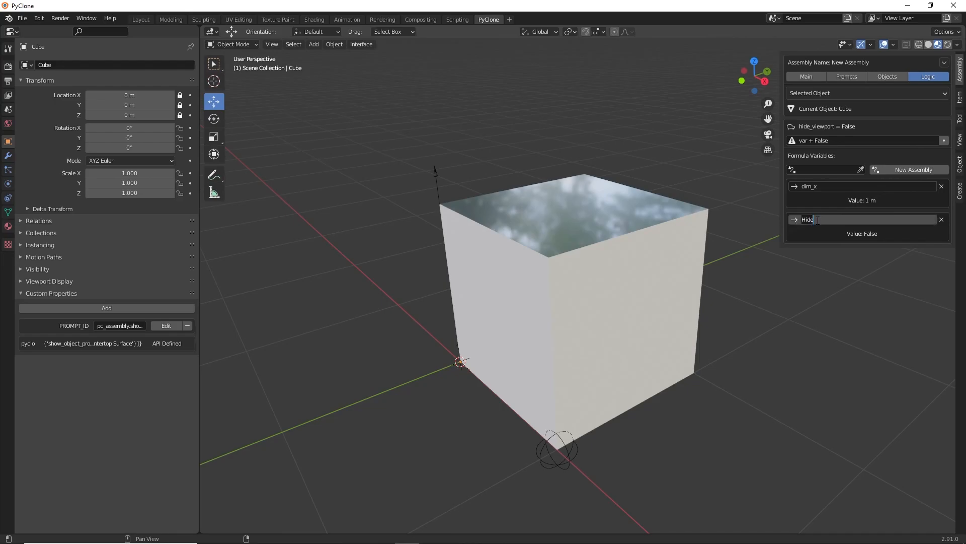
{"action": "key", "text": "Return"}
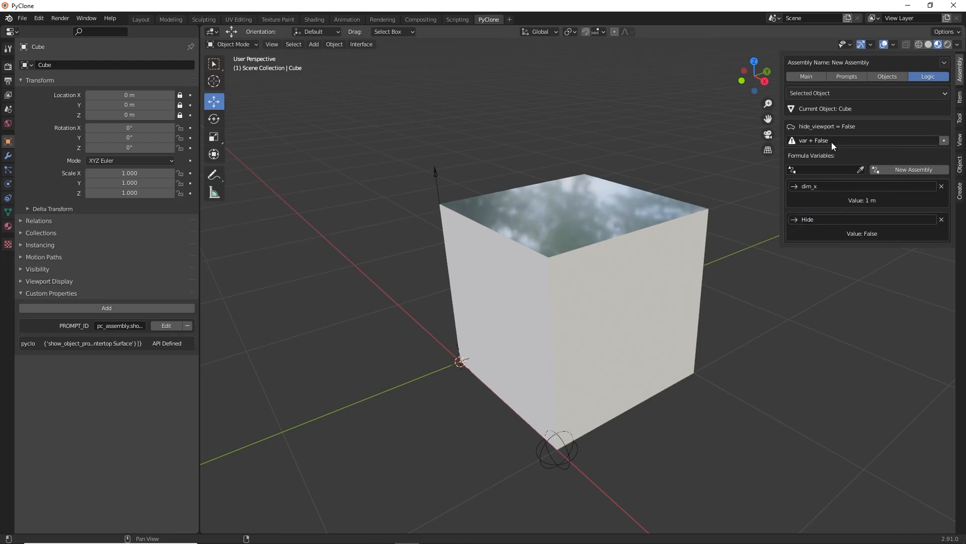
{"action": "left_click", "coordinate": [836, 140]}
{"action": "key", "text": "ctrl+v"}
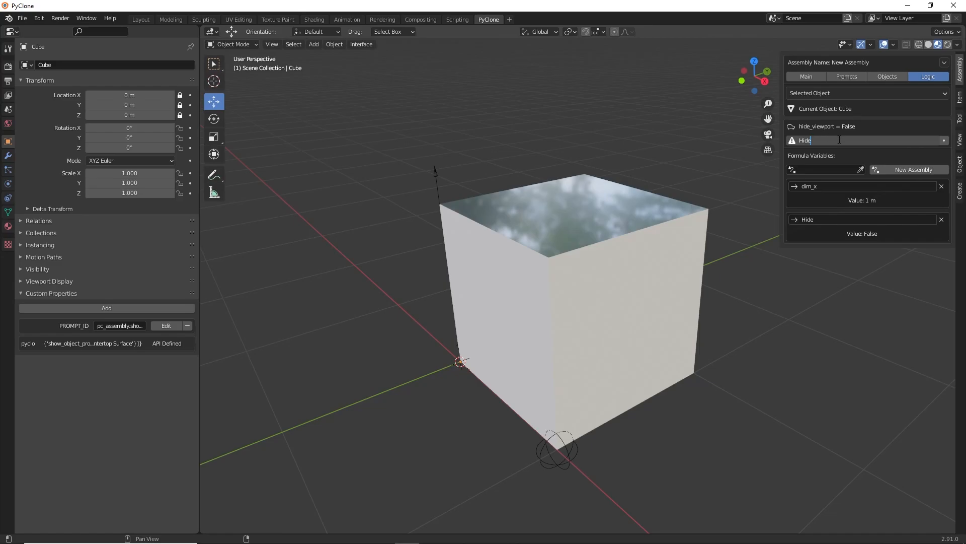
{"action": "key", "text": "Return"}
Step: Toggle the Hide prompt on and off repeatedly to test the Cube's visibility, leaving it off
{"action": "left_click", "coordinate": [847, 77]}
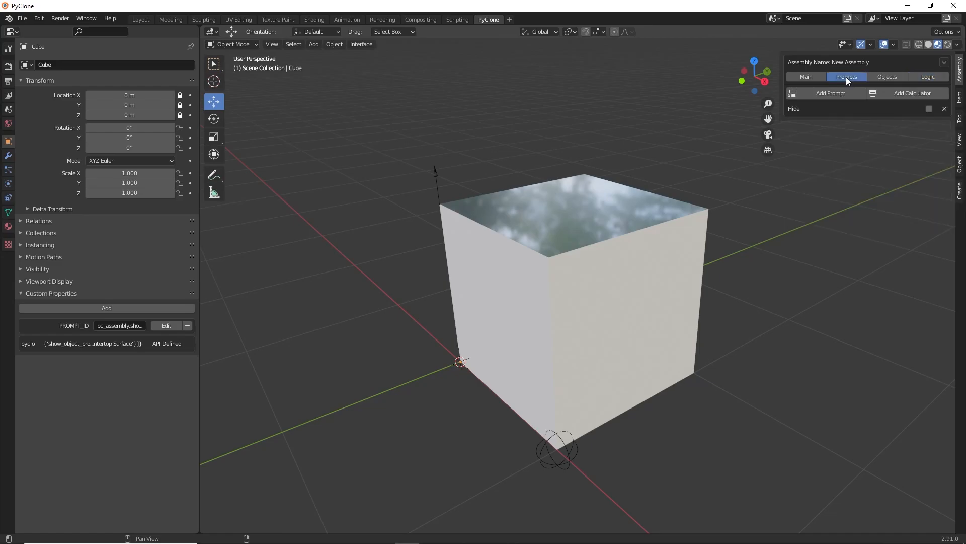
{"action": "left_click", "coordinate": [928, 109]}
{"action": "left_click", "coordinate": [928, 110]}
{"action": "left_click", "coordinate": [928, 109]}
{"action": "left_click", "coordinate": [929, 109]}
{"action": "left_click", "coordinate": [929, 109]}
{"action": "left_click", "coordinate": [928, 109]}
Step: Set the hide_viewport driver's expression to IF(dim_x>2,True,False)
{"action": "left_click", "coordinate": [926, 78]}
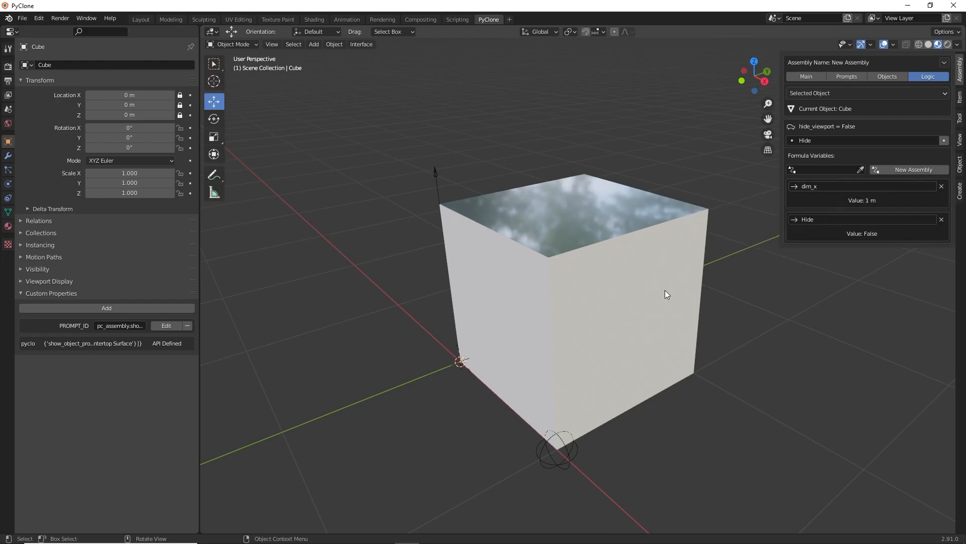
{"action": "left_click", "coordinate": [820, 141]}
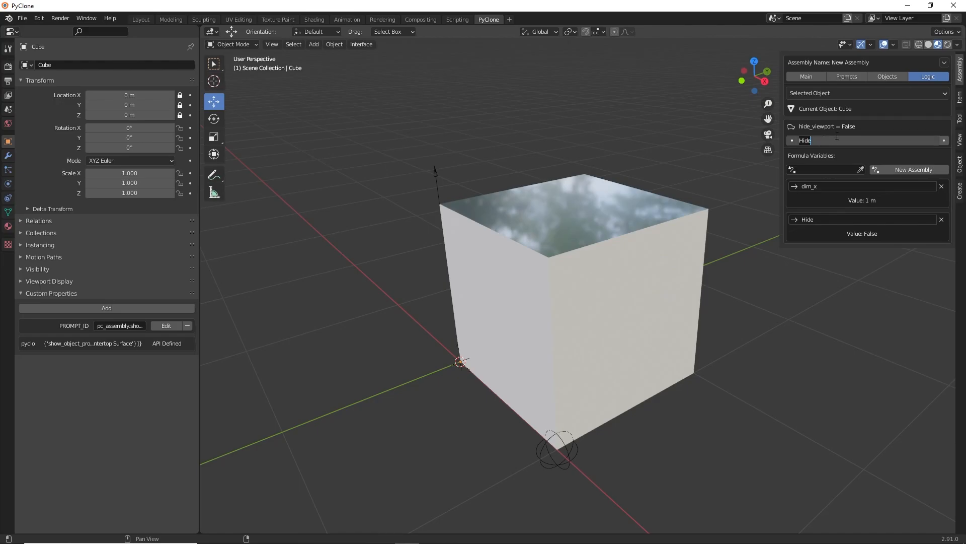
{"action": "type", "text": "IF(dim_x>2,True,False)"}
{"action": "key", "text": "Return"}
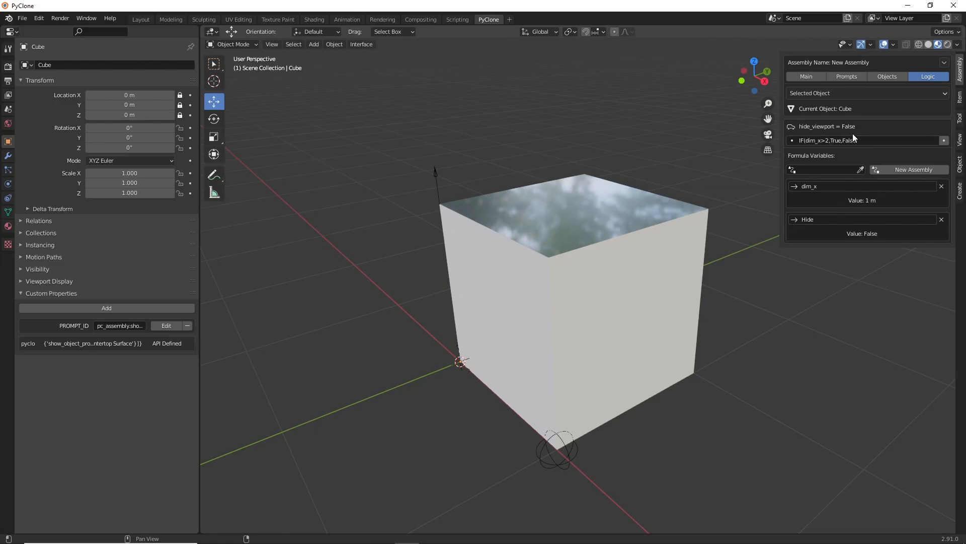
Step: Vary the assembly's X dimension to test the conditional hiding, ending at 1.21 m
{"action": "left_click", "coordinate": [810, 76]}
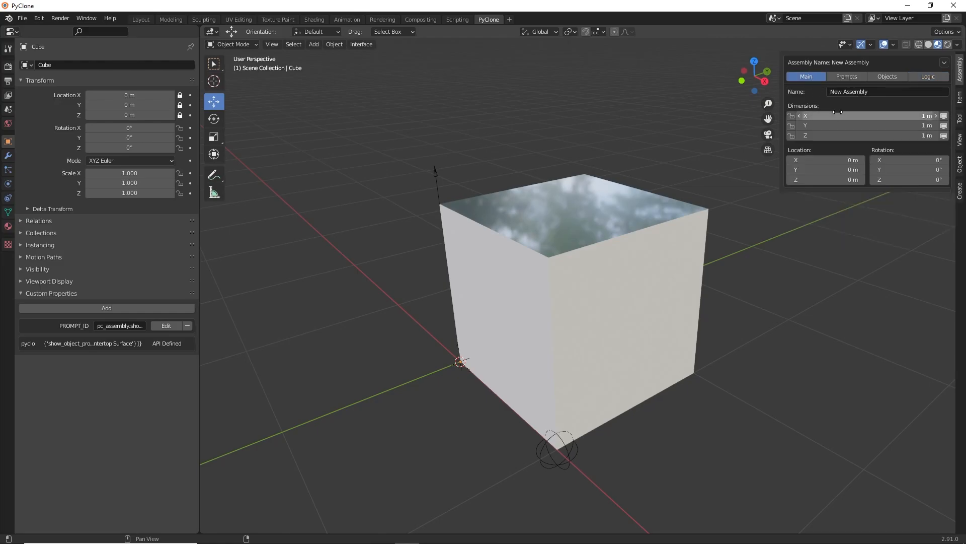
{"action": "left_click_drag", "start_coordinate": [867, 115], "coordinate": [893, 116]}
{"action": "scroll", "coordinate": [629, 225], "scroll_direction": "down", "scroll_amount": 3}
{"action": "middle_click_drag", "start_coordinate": [629, 225], "coordinate": [615, 212], "text": "shift"}
{"action": "mouse_move", "coordinate": [851, 116]}
{"action": "left_mouse_down"}
{"action": "mouse_move", "coordinate": [878, 116]}
{"action": "mouse_move", "coordinate": [826, 115]}
{"action": "mouse_move", "coordinate": [859, 115]}
{"action": "left_mouse_up"}
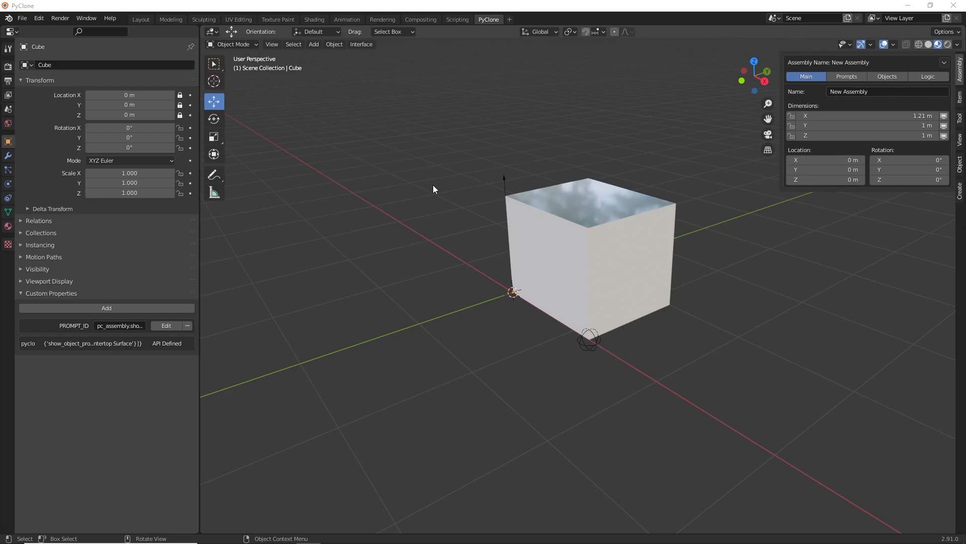
Step: Quit without saving the assembly, and place a Base 2 Door Cabinet from the Cabinets library near the origin of a fresh scene
{"action": "key", "text": "ctrl+q"}
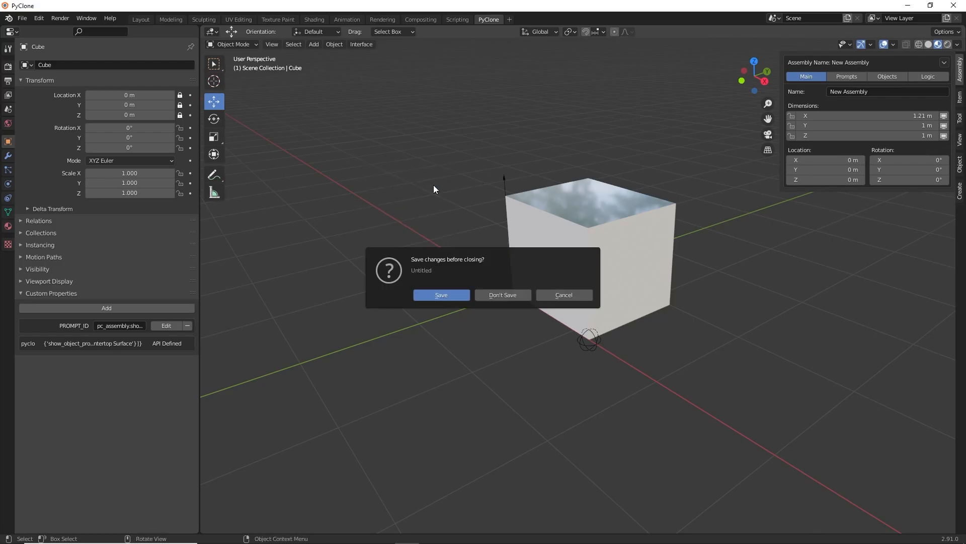
{"action": "left_click", "coordinate": [500, 293]}
{"action": "left_click_drag", "start_coordinate": [80, 124], "coordinate": [560, 301]}
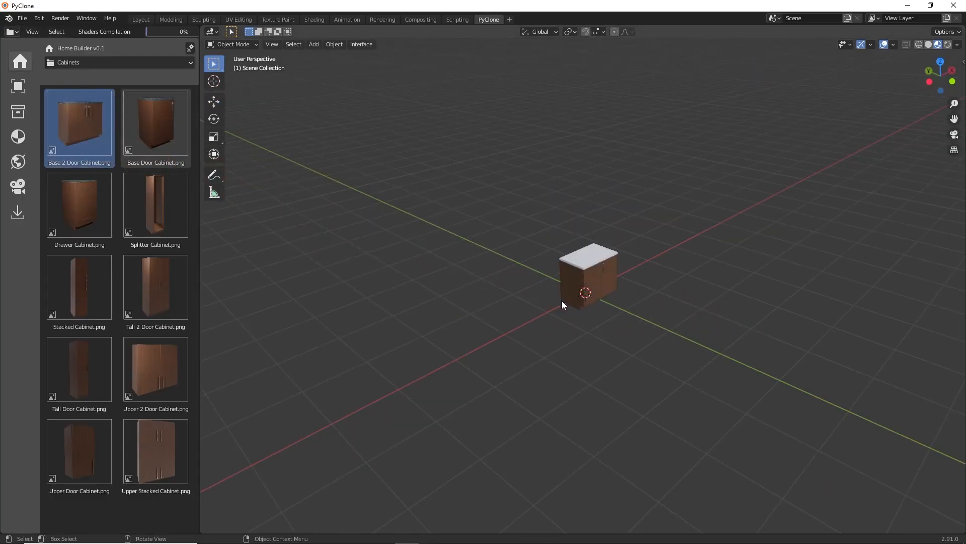
Step: Select the cabinet's left door and show its assembly properties at a wider, readable size
{"action": "scroll", "coordinate": [589, 264], "scroll_direction": "up", "scroll_amount": 4}
{"action": "scroll", "coordinate": [619, 296], "scroll_direction": "up", "scroll_amount": 3}
{"action": "left_click", "coordinate": [543, 291]}
{"action": "key", "text": "n"}
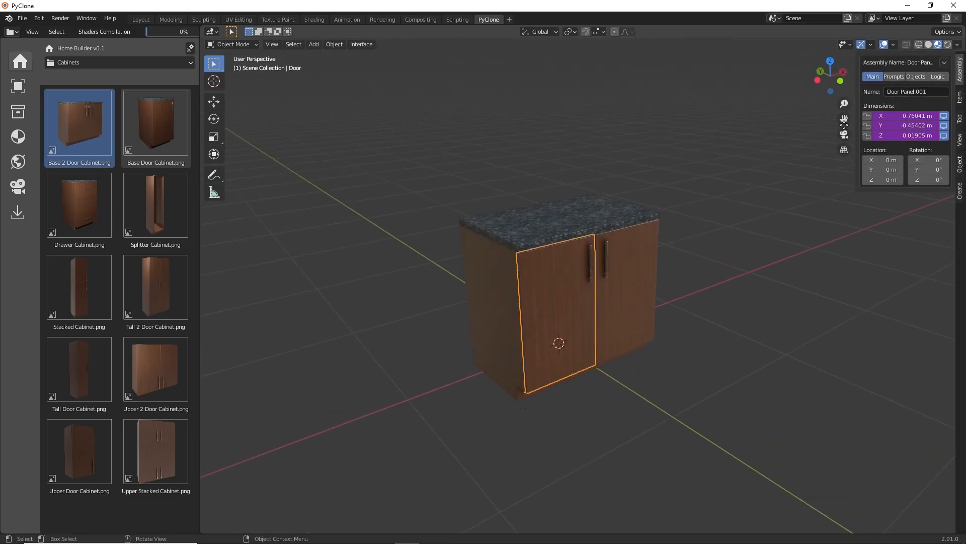
{"action": "left_click_drag", "start_coordinate": [849, 119], "coordinate": [776, 119]}
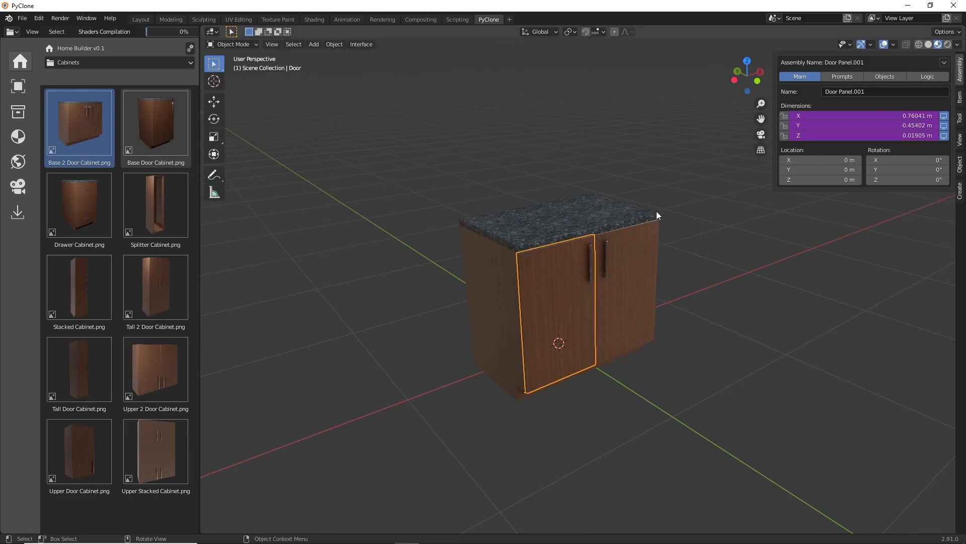
Step: Examine the assembly dimensions of the cabinet's left side, countertop and toe kick in turn
{"action": "middle_click_drag", "start_coordinate": [656, 210], "coordinate": [744, 163]}
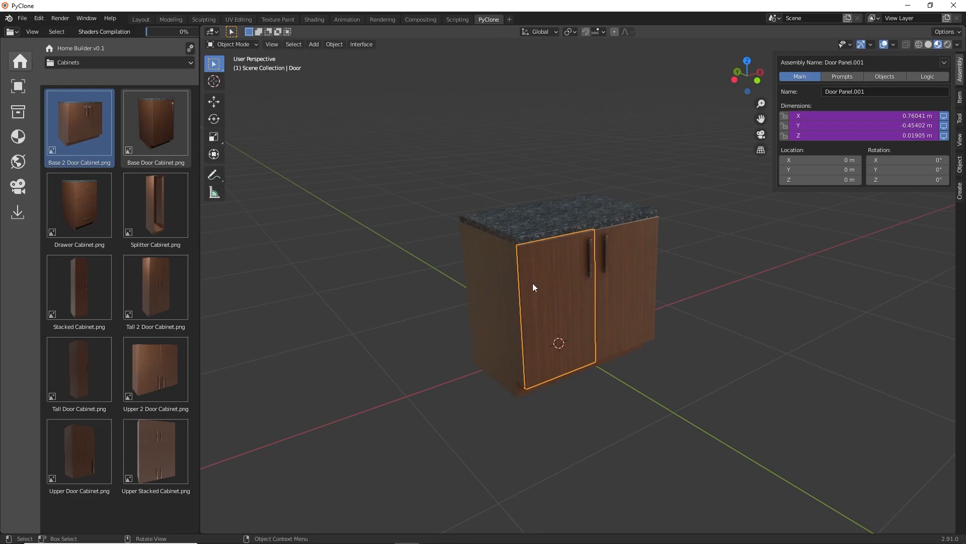
{"action": "left_click", "coordinate": [476, 280]}
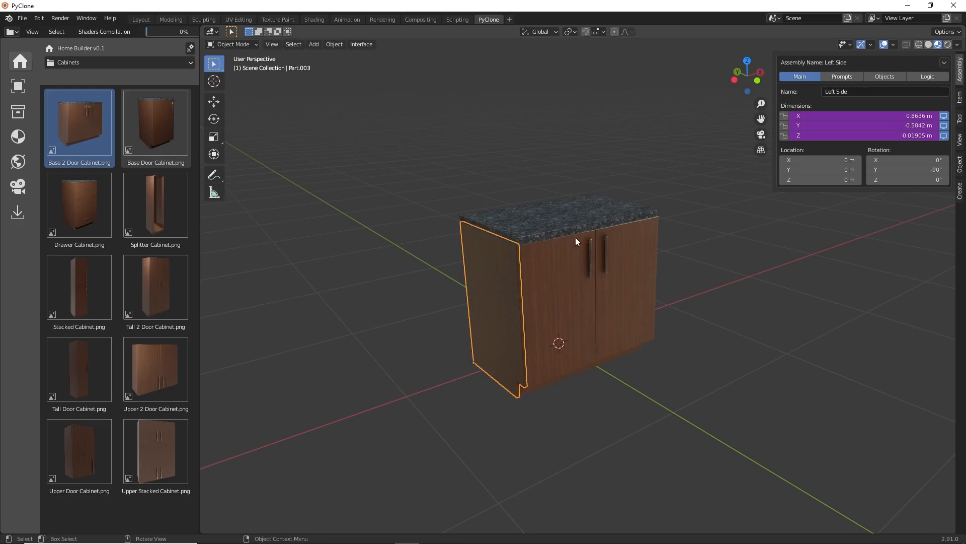
{"action": "left_click", "coordinate": [567, 213]}
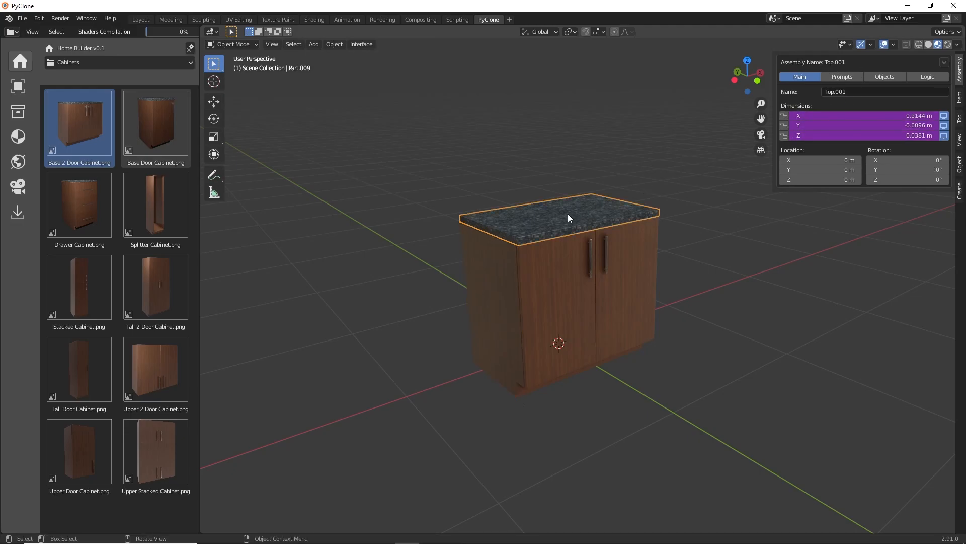
{"action": "middle_click_drag", "start_coordinate": [603, 275], "coordinate": [587, 262]}
{"action": "left_click", "coordinate": [562, 360]}
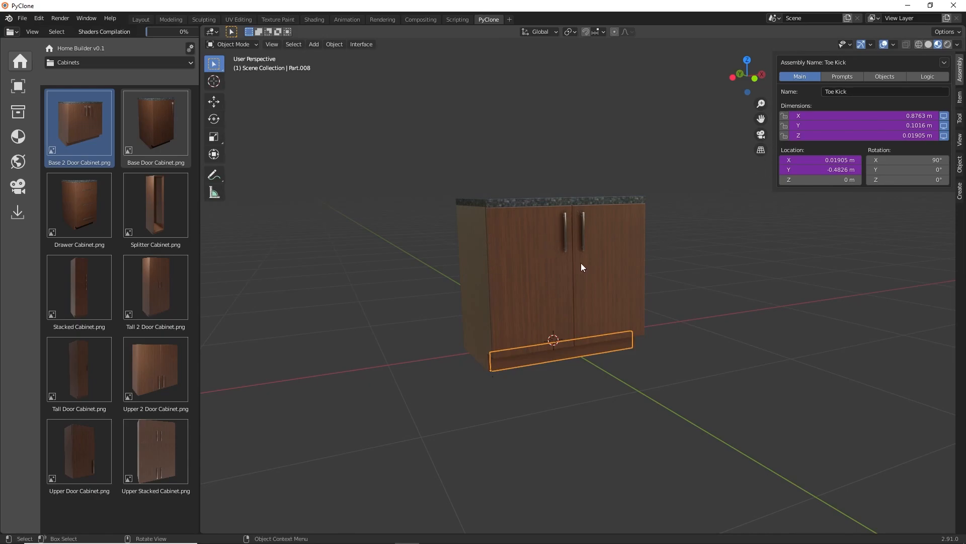
Step: Inspect the formulas driving the toe kick's X, Y and Z dimensions in turn, leaving each one as it is
{"action": "double_click", "coordinate": [868, 116]}
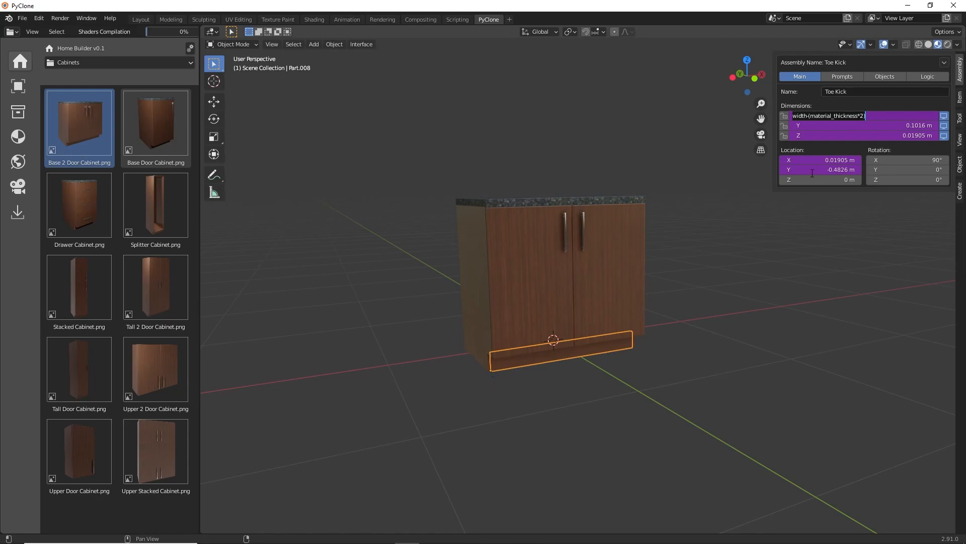
{"action": "key", "text": "Return"}
{"action": "left_click", "coordinate": [880, 125]}
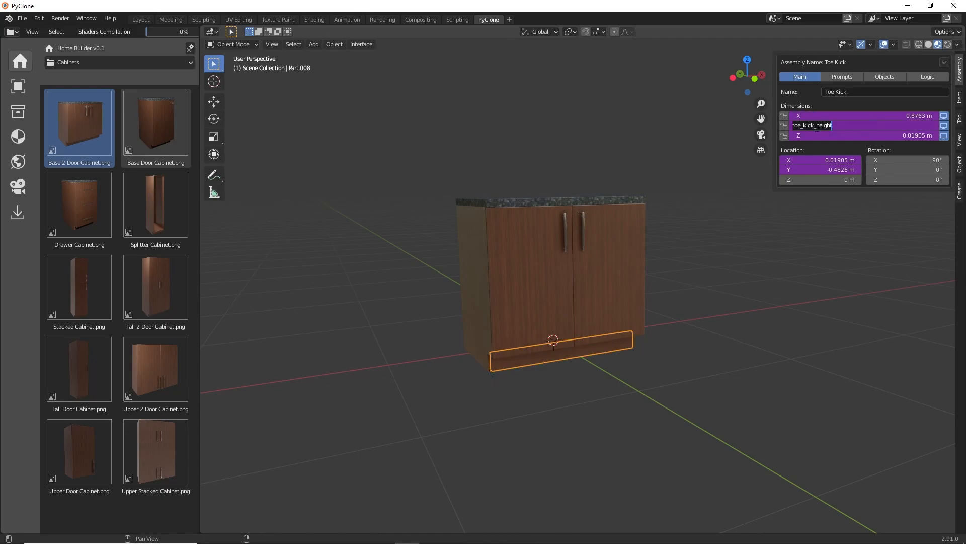
{"action": "key", "text": "Return"}
{"action": "left_click", "coordinate": [866, 135]}
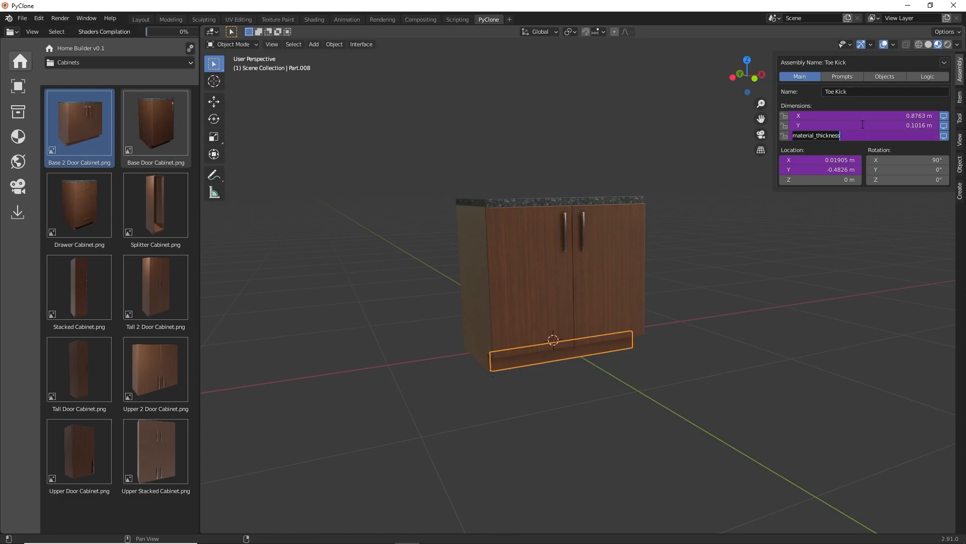
{"action": "key", "text": "Return"}
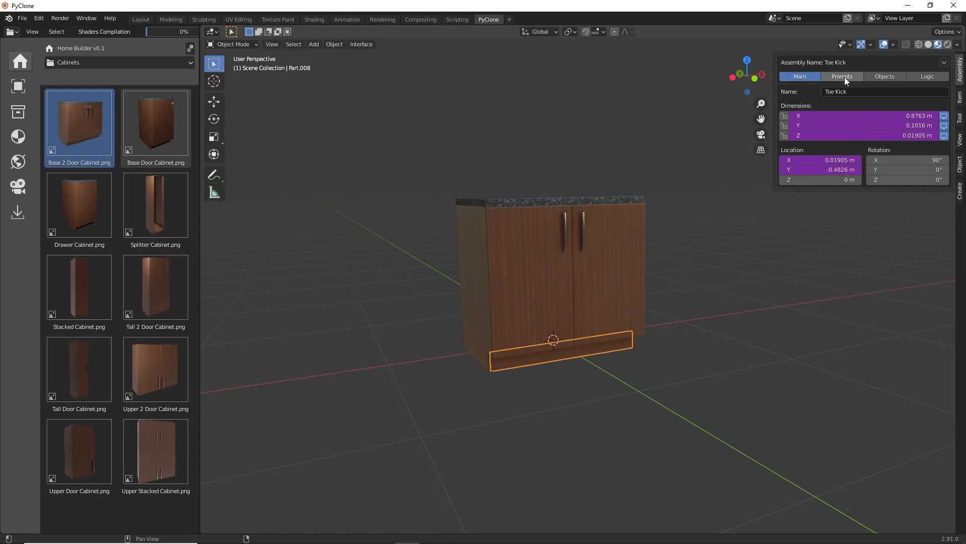
Step: Show the toe kick's prompts and toggle its Hide prompt on and off twice to test its visibility
{"action": "left_click", "coordinate": [842, 78]}
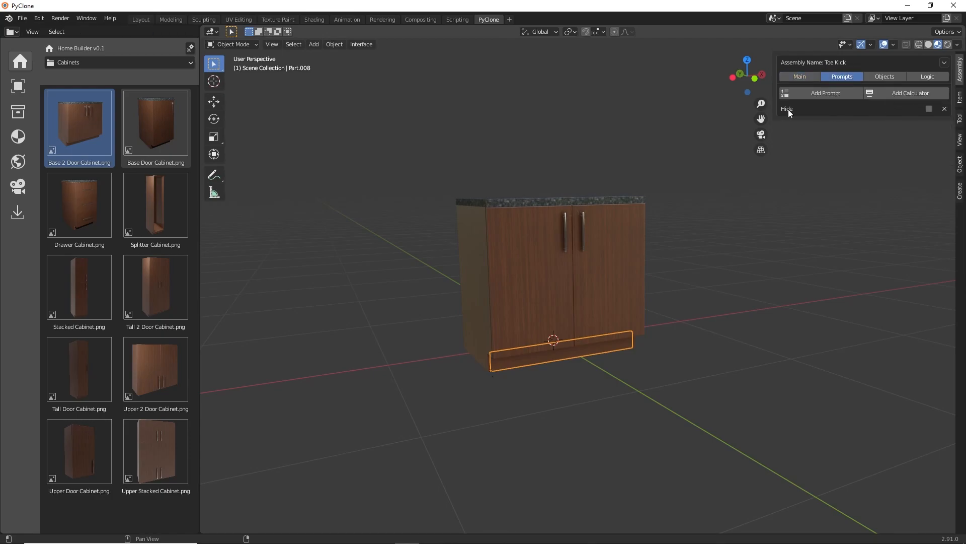
{"action": "left_click", "coordinate": [929, 110]}
{"action": "left_click", "coordinate": [929, 110]}
{"action": "left_click", "coordinate": [930, 109]}
{"action": "left_click", "coordinate": [929, 109]}
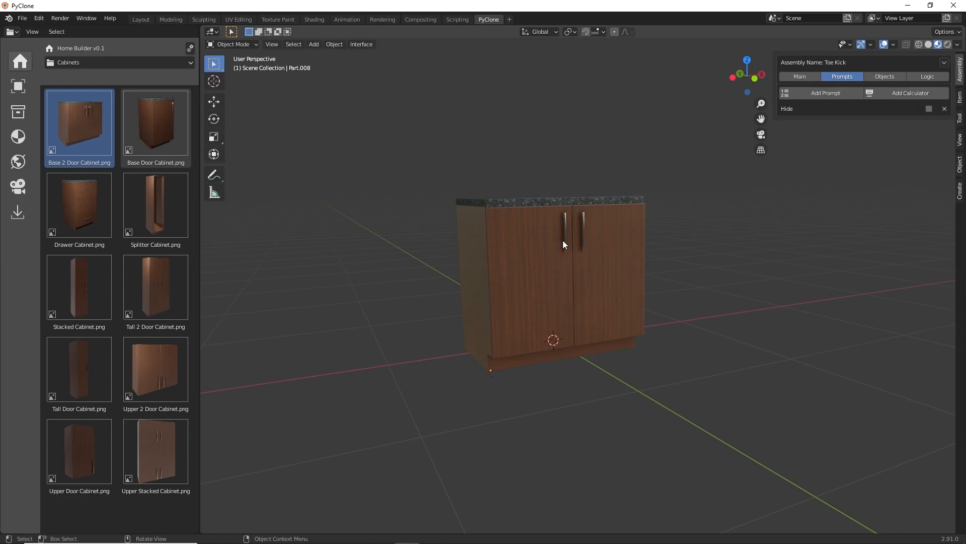
Step: Switch the library area to the Outliner, select Base 2 Door Cabinet, and expand it and its Carcass assembly
{"action": "left_click", "coordinate": [11, 31]}
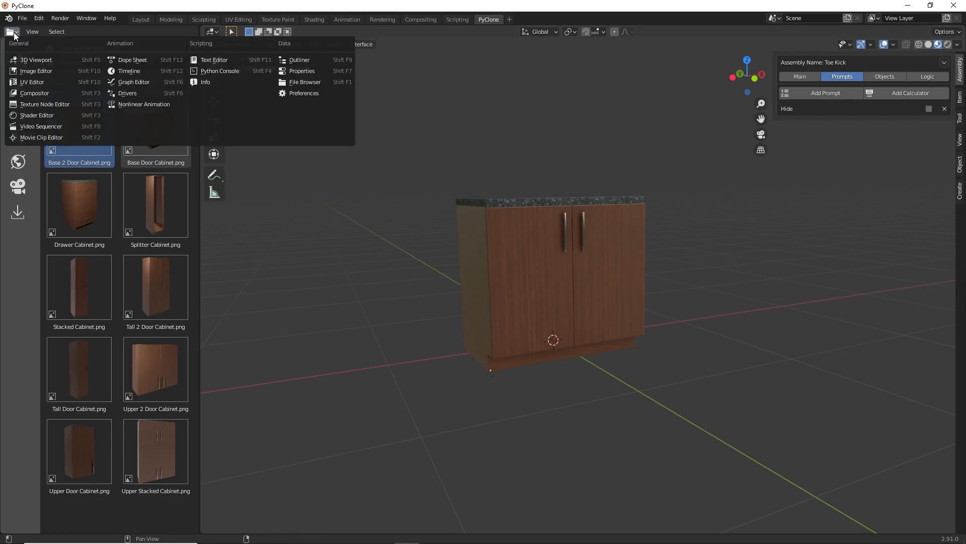
{"action": "left_click", "coordinate": [306, 59]}
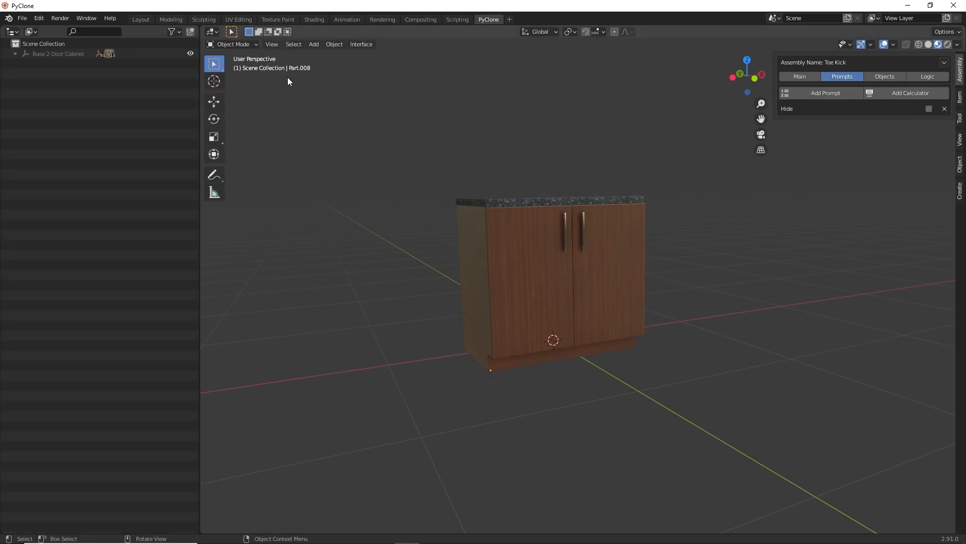
{"action": "left_click", "coordinate": [51, 54]}
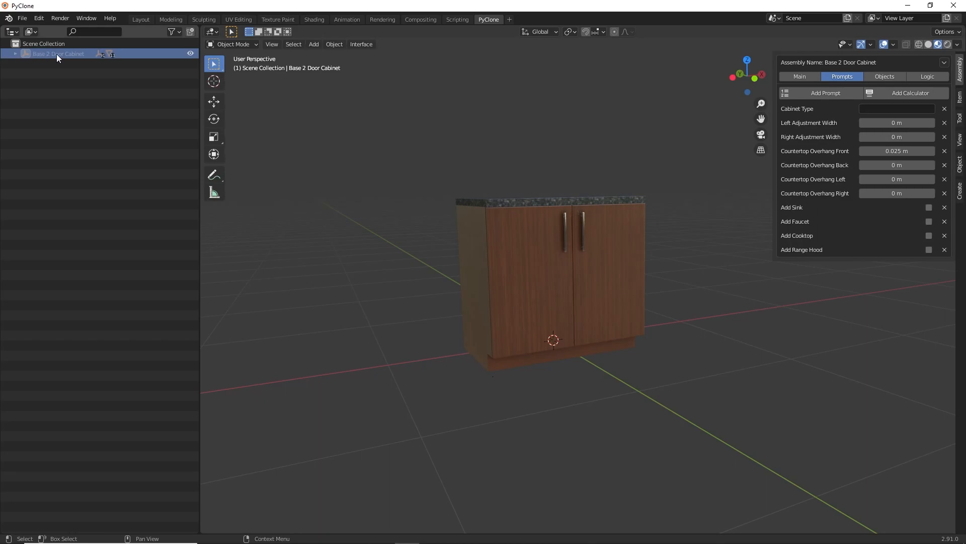
{"action": "left_click", "coordinate": [15, 53]}
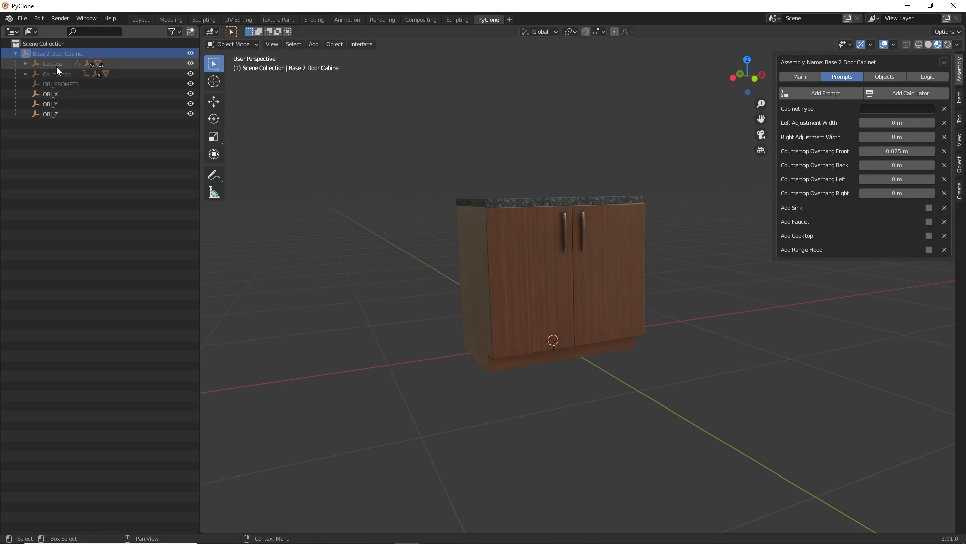
{"action": "left_click", "coordinate": [26, 64]}
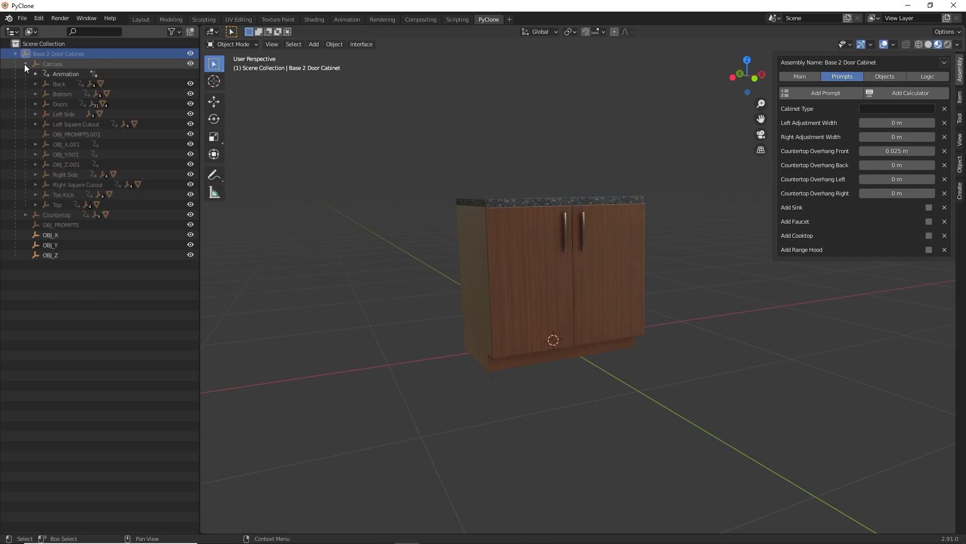
Step: Look through the prompts of the carcass's Back, Bottom, Doors and Left Side assemblies by selecting them in the hierarchy
{"action": "left_click", "coordinate": [59, 86]}
{"action": "left_click", "coordinate": [58, 95]}
{"action": "left_click", "coordinate": [58, 105]}
{"action": "left_click", "coordinate": [58, 113]}
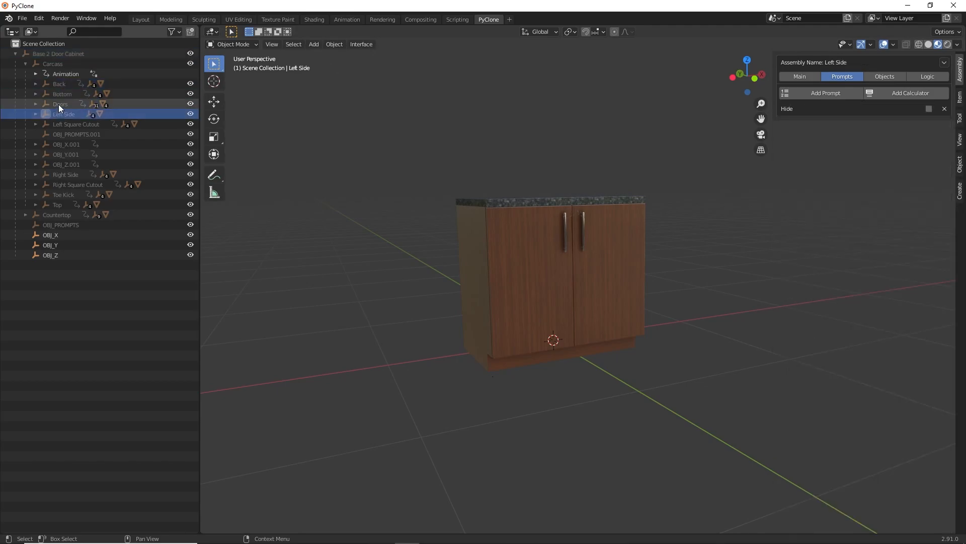
{"action": "left_click", "coordinate": [58, 105]}
{"action": "left_click", "coordinate": [57, 84]}
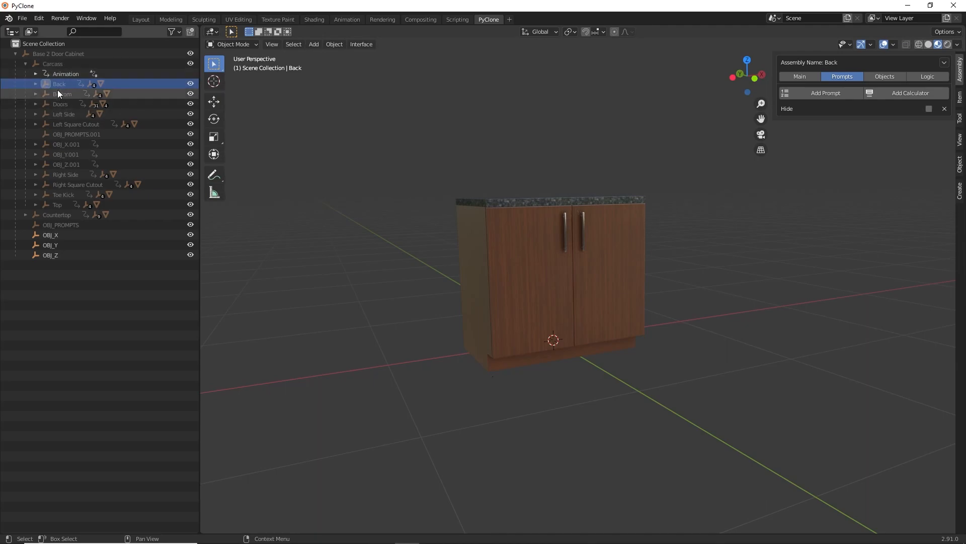
Step: Select Base 2 Door Cabinet in the hierarchy and go down through its object lists via Carcass to the Bottom part
{"action": "left_click", "coordinate": [45, 55]}
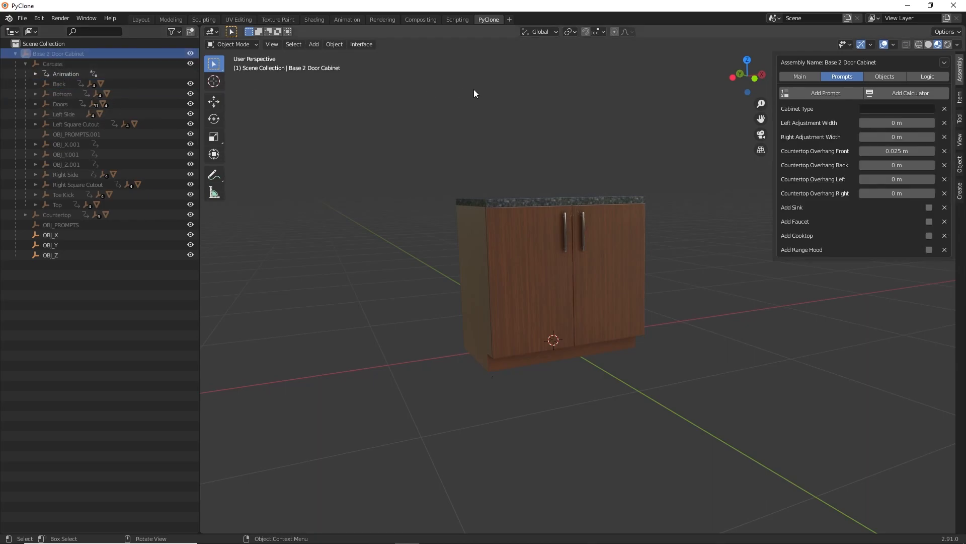
{"action": "left_click", "coordinate": [884, 77]}
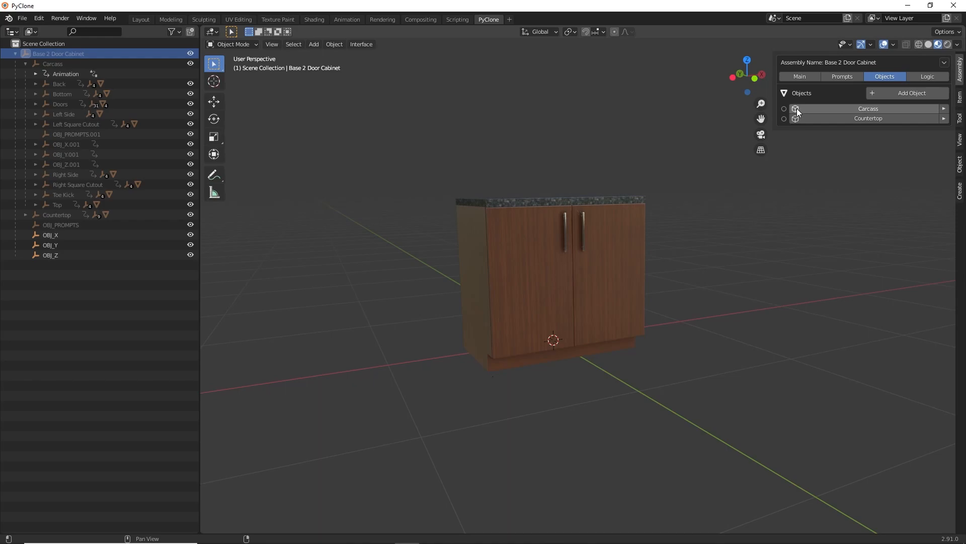
{"action": "left_click", "coordinate": [858, 109]}
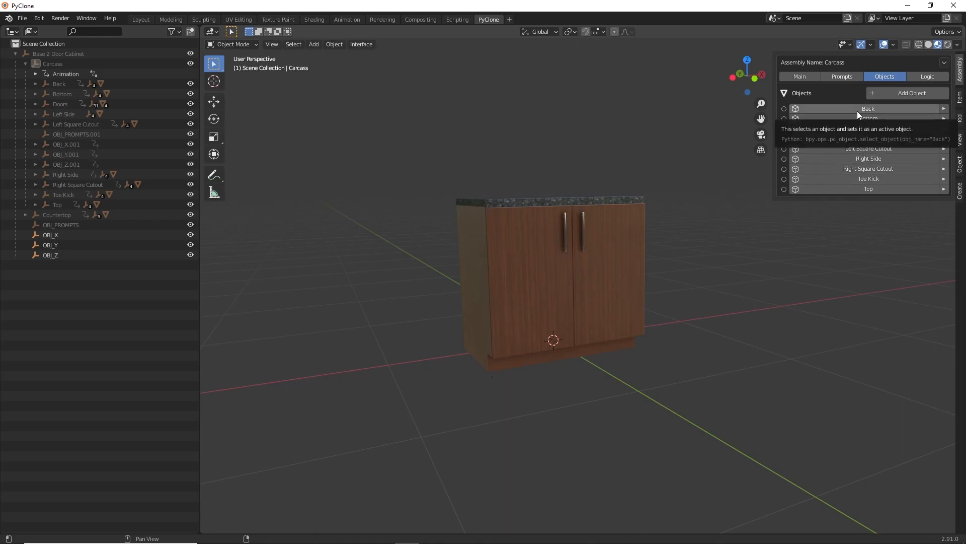
{"action": "left_click", "coordinate": [858, 120]}
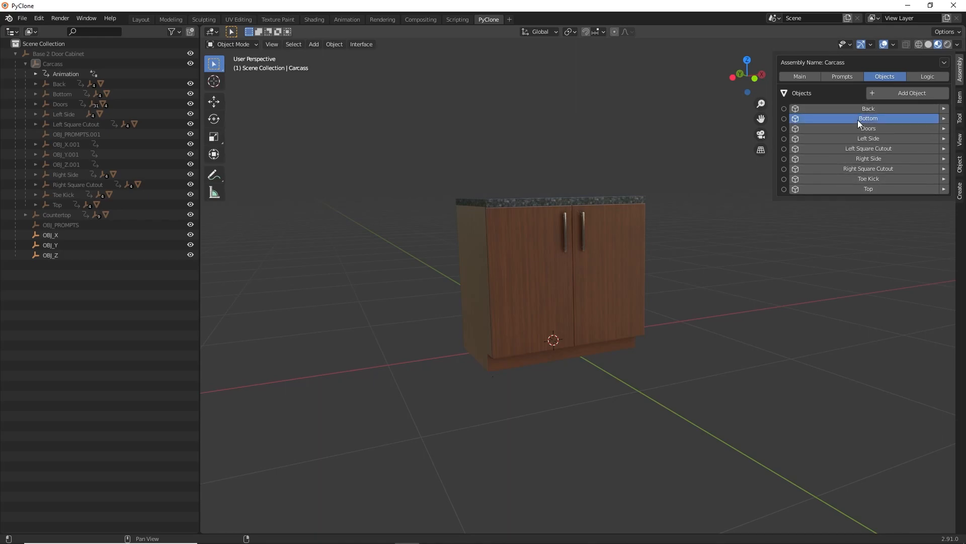
Step: Review the Bottom assembly's main properties, prompts and contained objects in turn
{"action": "left_click", "coordinate": [805, 78]}
{"action": "left_click", "coordinate": [855, 75]}
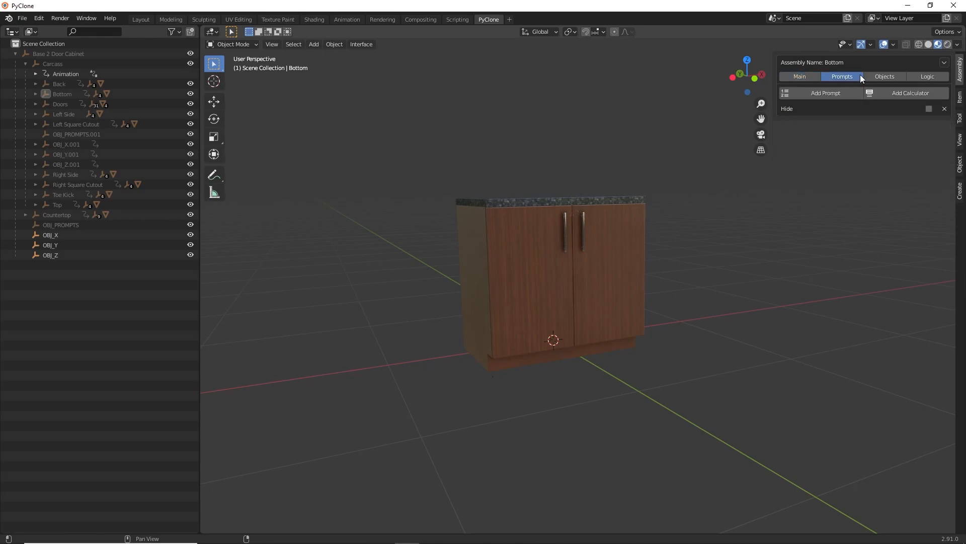
{"action": "left_click", "coordinate": [889, 76]}
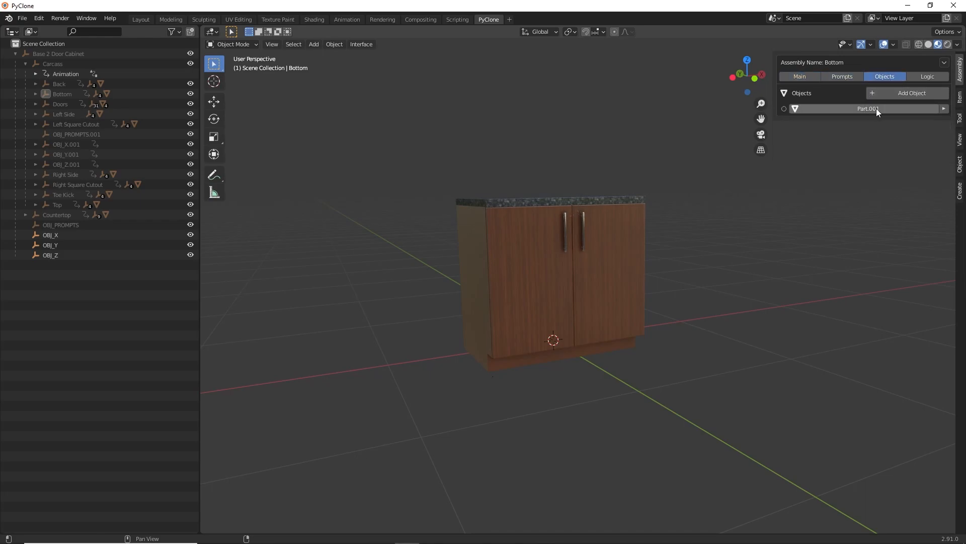
Step: Select parent assemblies upward from Bottom through Carcass to Base 2 Door Cabinet, and show the top-level assembly's commands
{"action": "left_click", "coordinate": [944, 63]}
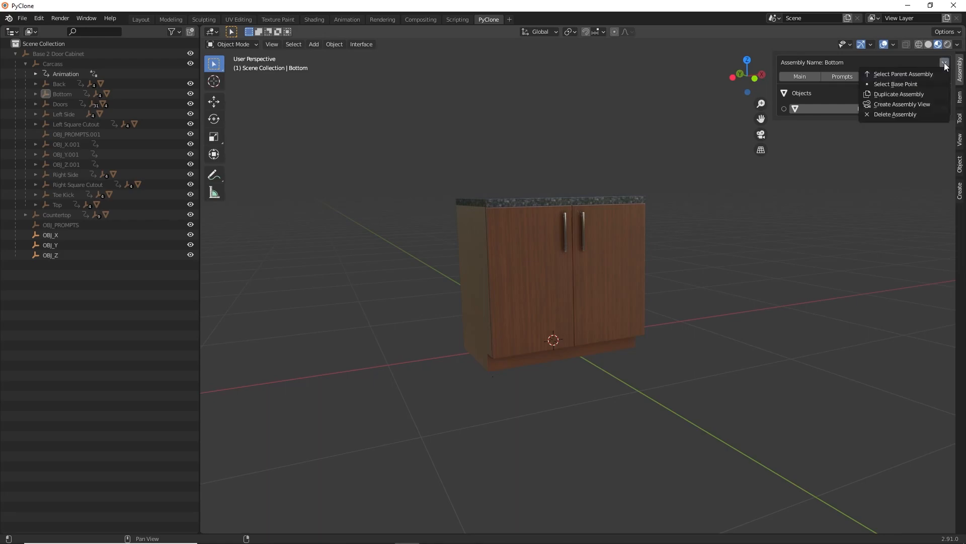
{"action": "left_click", "coordinate": [899, 75]}
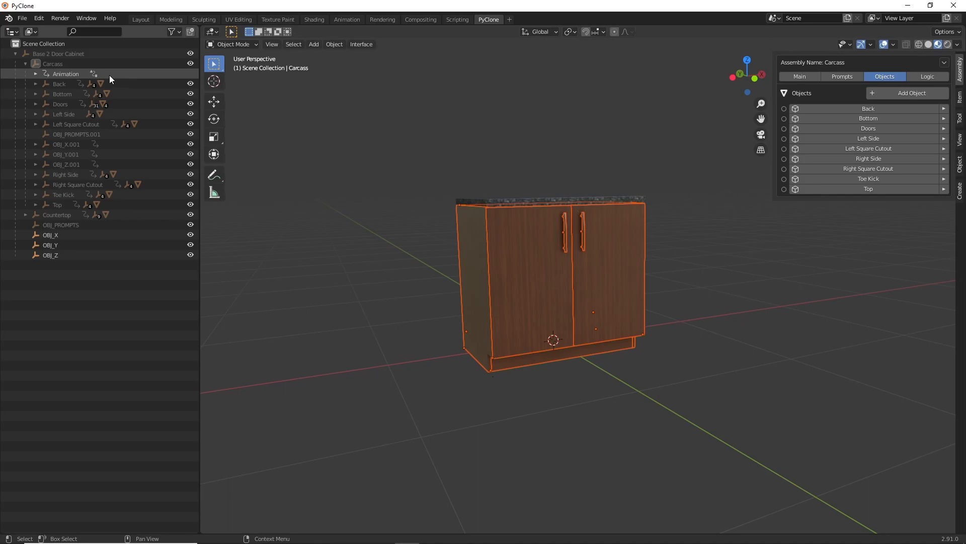
{"action": "left_click", "coordinate": [944, 63]}
{"action": "left_click", "coordinate": [927, 74]}
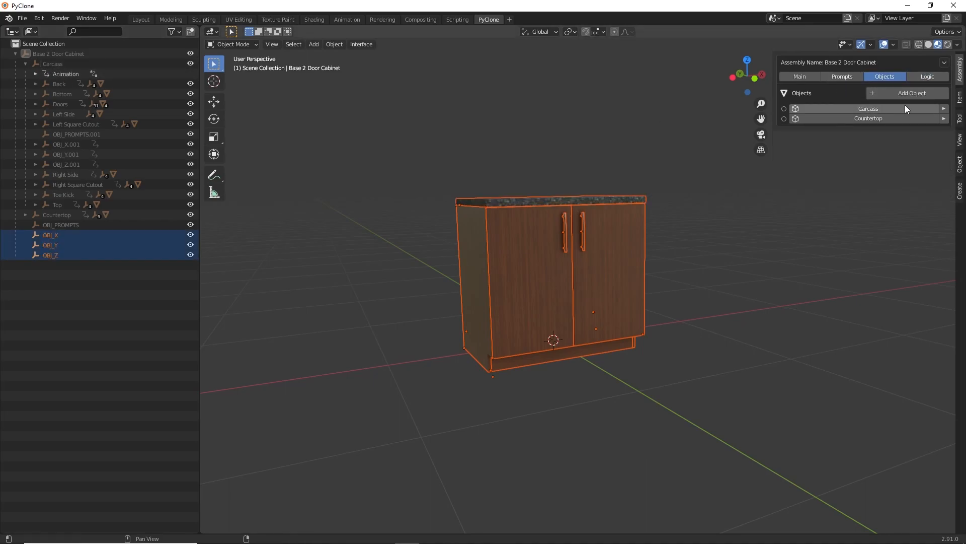
{"action": "left_click", "coordinate": [944, 63]}
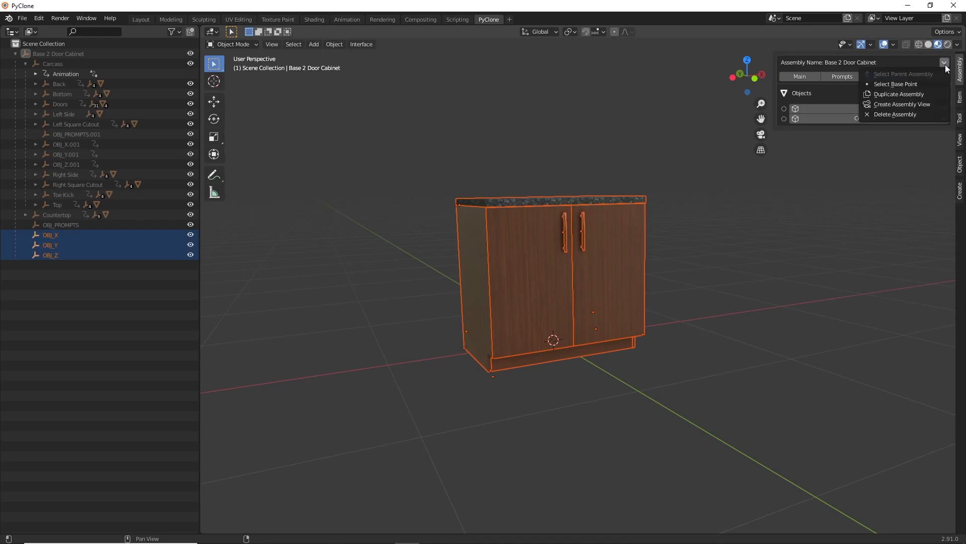